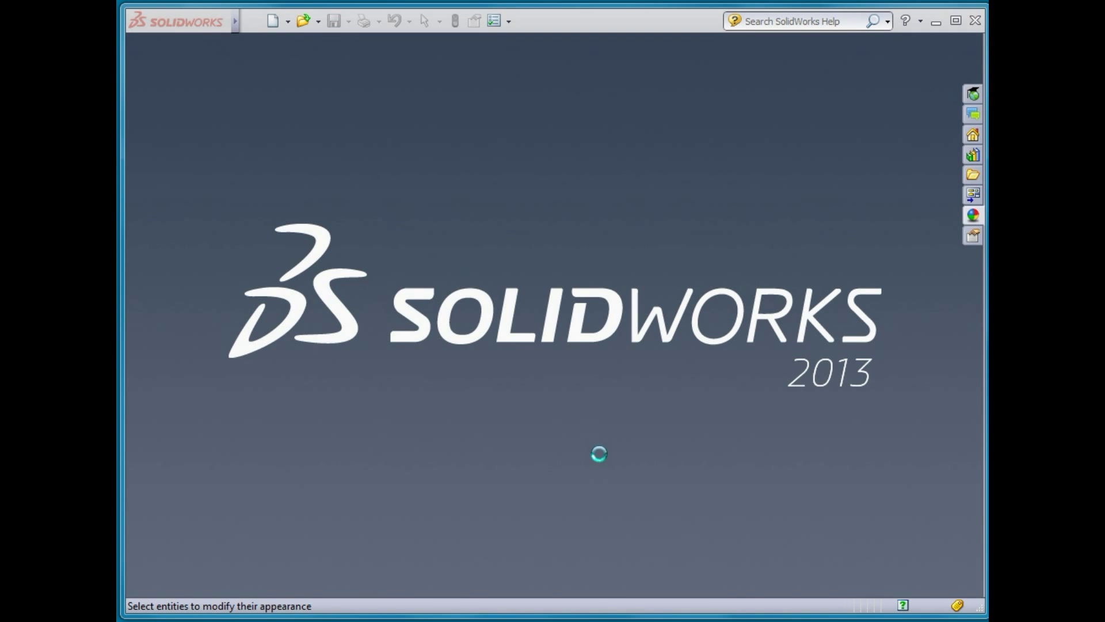
# Open the New SolidWorks Document dialog and move it to the screen centre.
pyautogui.click(270, 28)
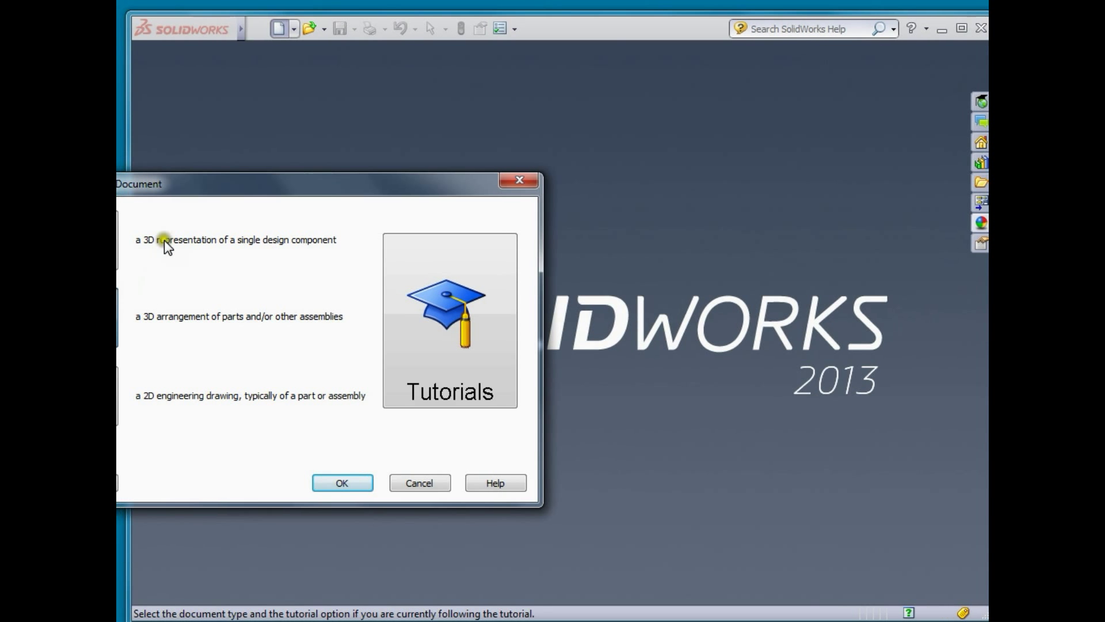
pyautogui.moveTo(186, 191); pyautogui.dragTo(352, 187)
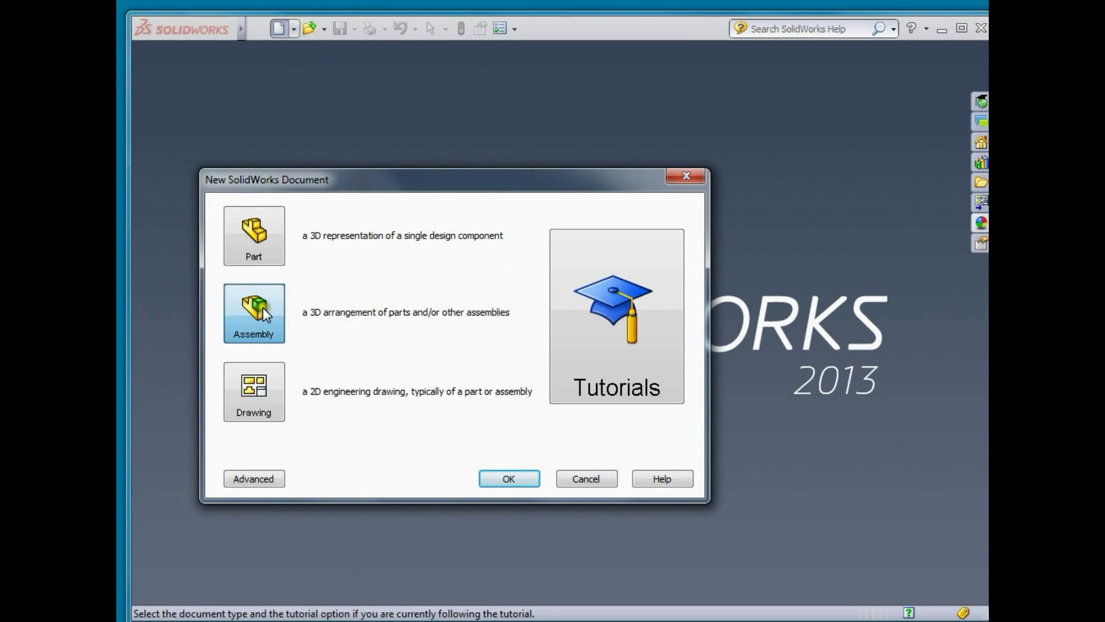
# Create an assembly and insert beam_15.SLDPRT fixed at the origin, viewed from above.
pyautogui.click(493, 477)
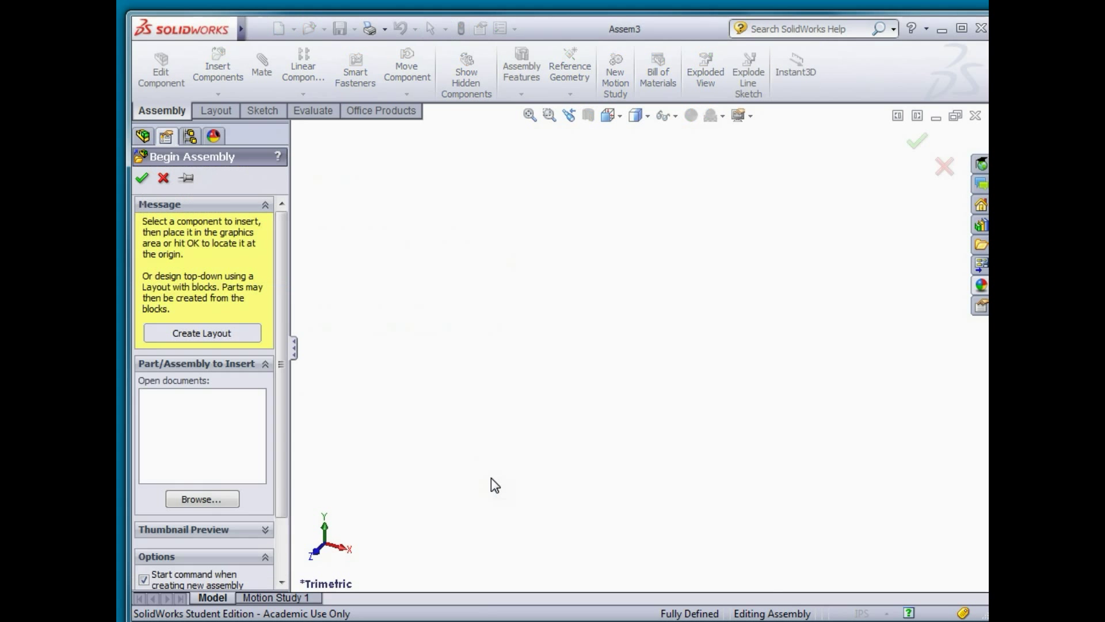
pyautogui.click(218, 498)
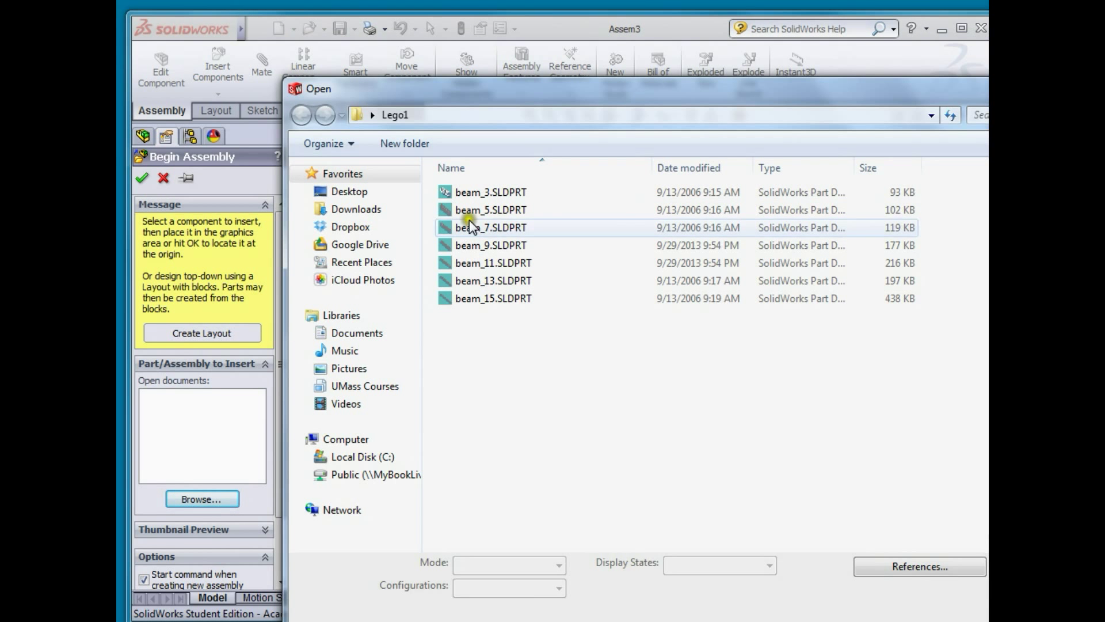
pyautogui.click(476, 299)
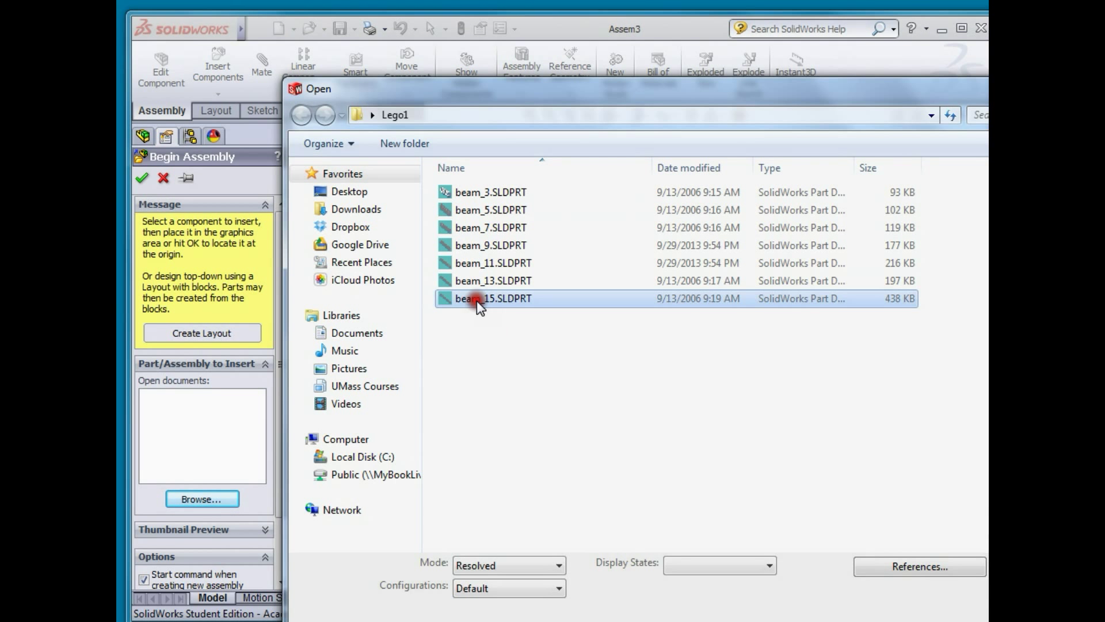
pyautogui.doubleClick(476, 301)
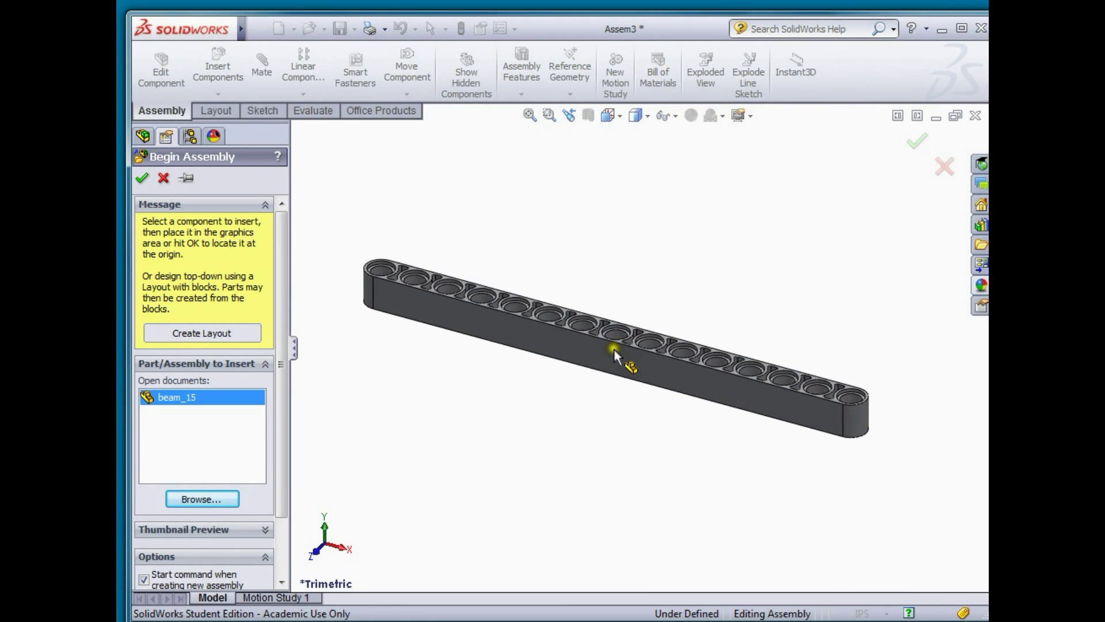
pyautogui.click(917, 142)
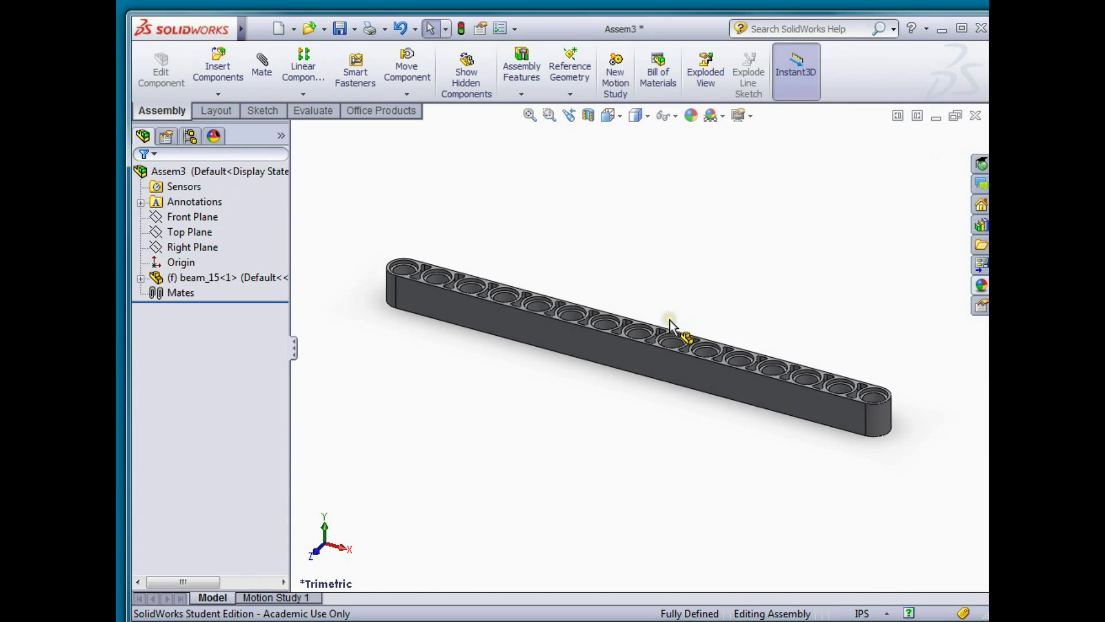
pyautogui.click(668, 320)
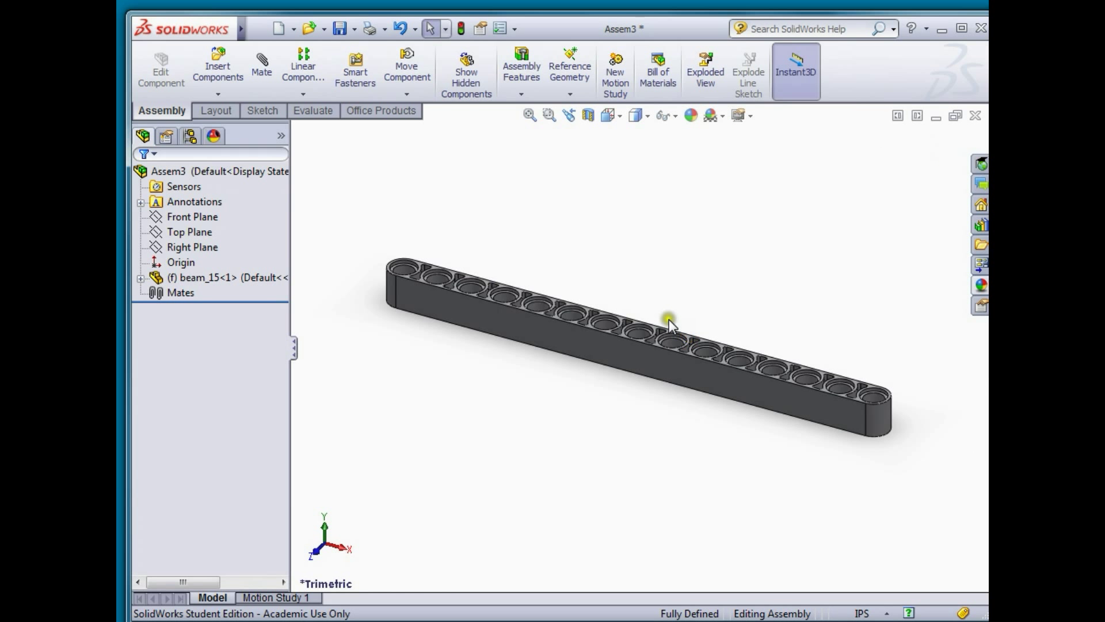
pyautogui.click(172, 280)
pyautogui.moveTo(474, 345); pyautogui.dragTo(459, 505, button='middle')
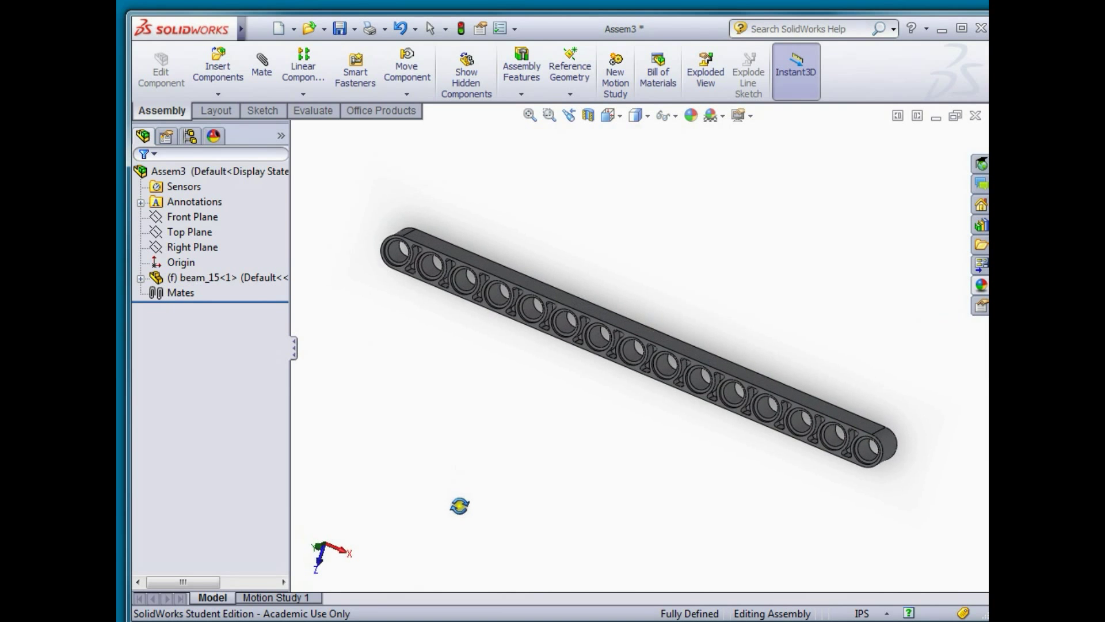
# Insert beam_9.SLDPRT as a floating component next to beam_15.
pyautogui.click(216, 70)
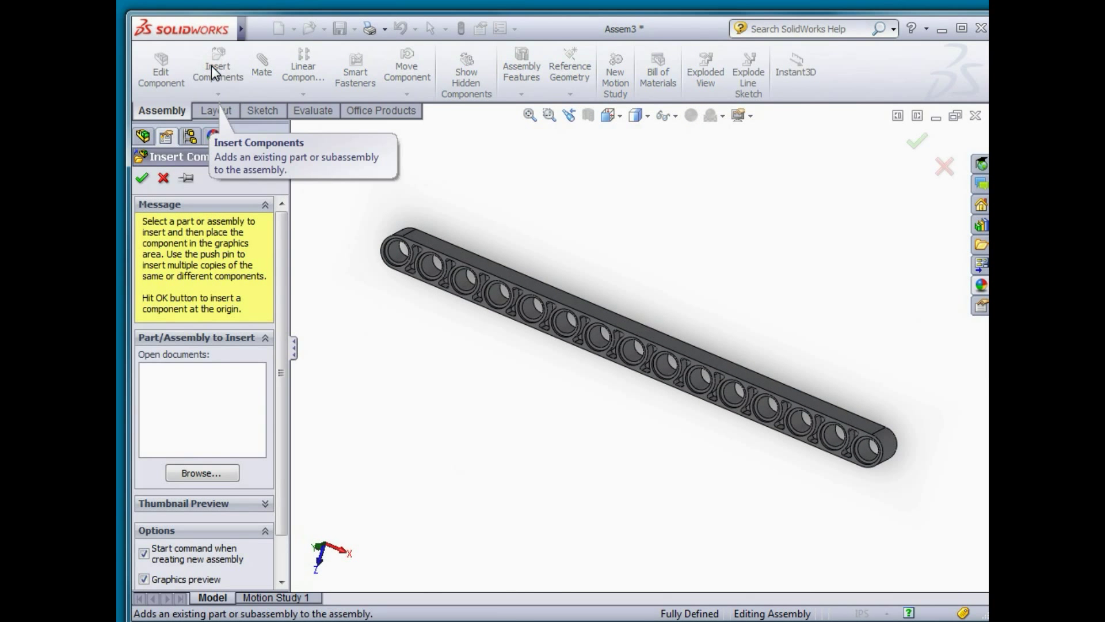
pyautogui.click(203, 473)
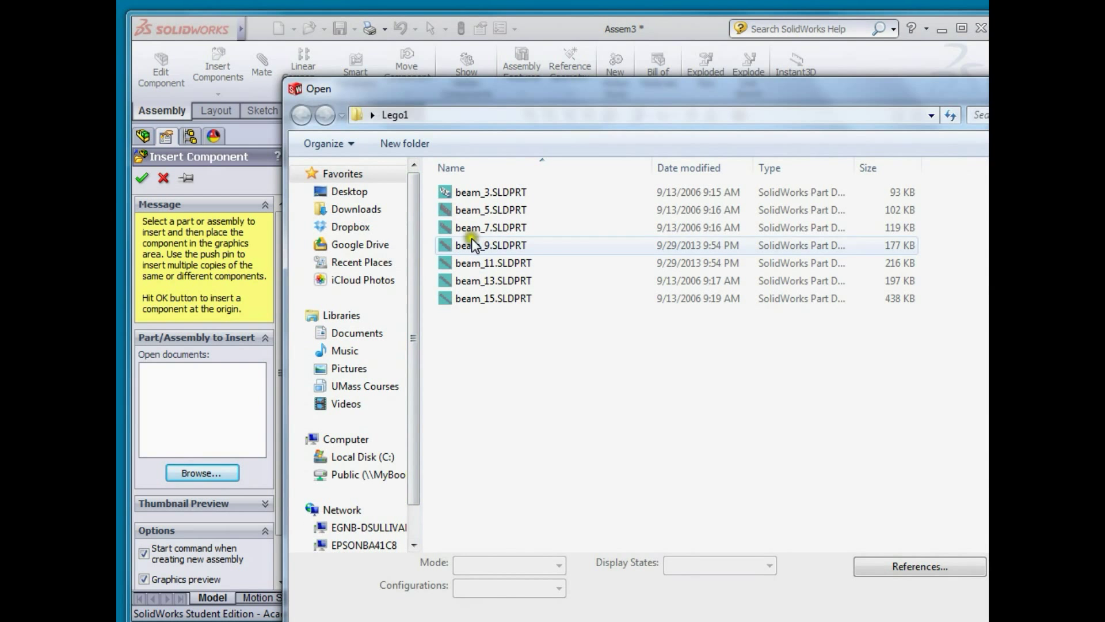
pyautogui.doubleClick(469, 246)
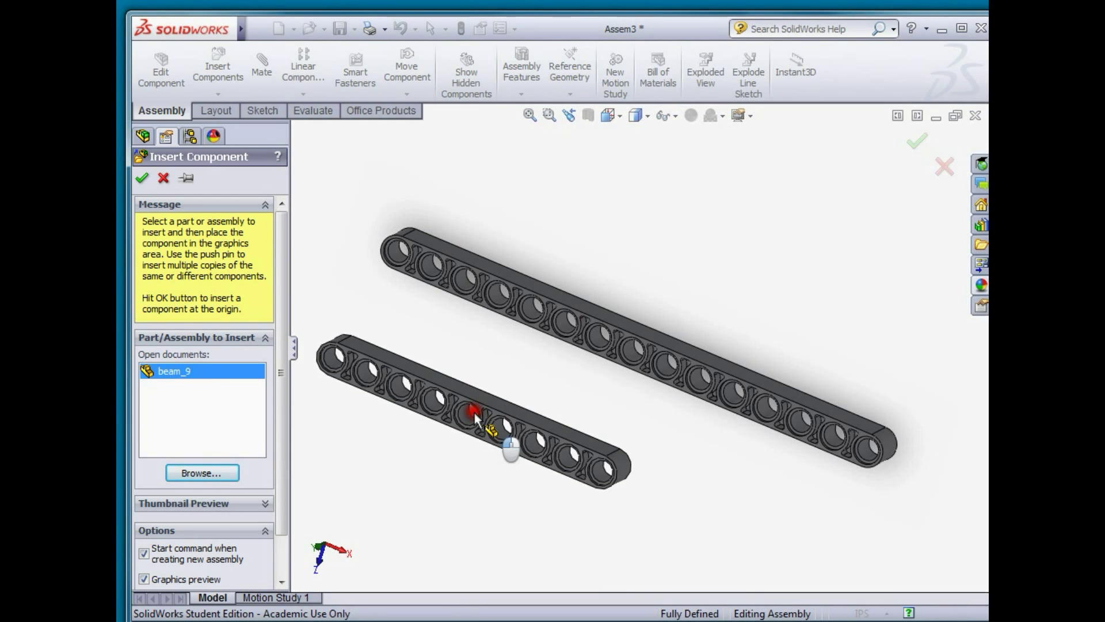
pyautogui.click(524, 458)
pyautogui.scroll(2, 744, 461)
pyautogui.scroll(-2, 523, 388)
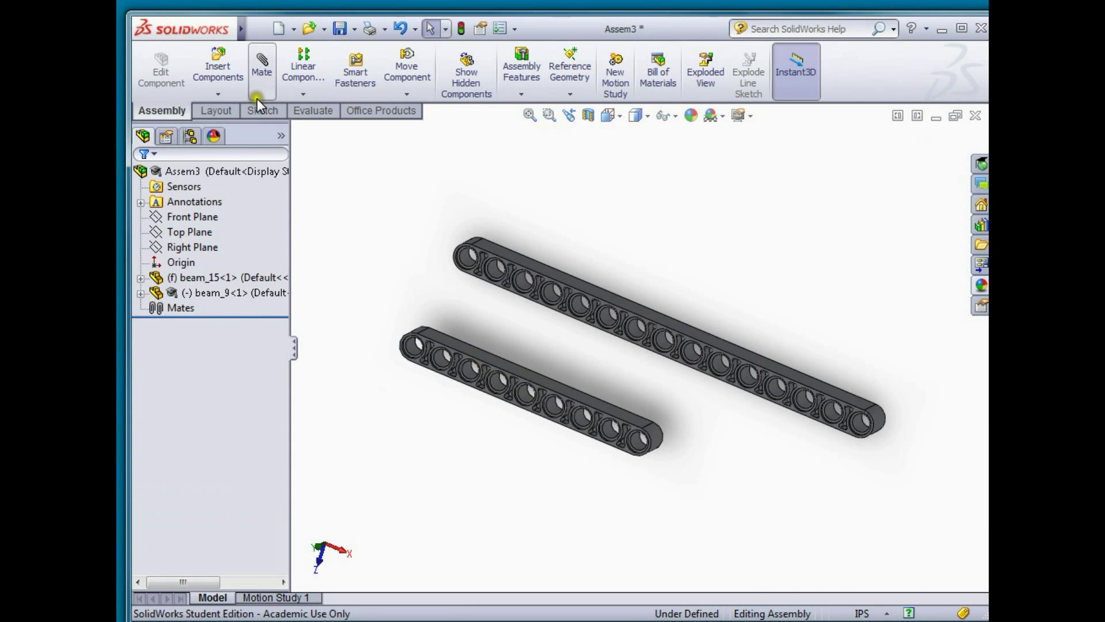
# Mate beam_9's end-hole face concentric with beam_15's end-hole face.
pyautogui.click(262, 67)
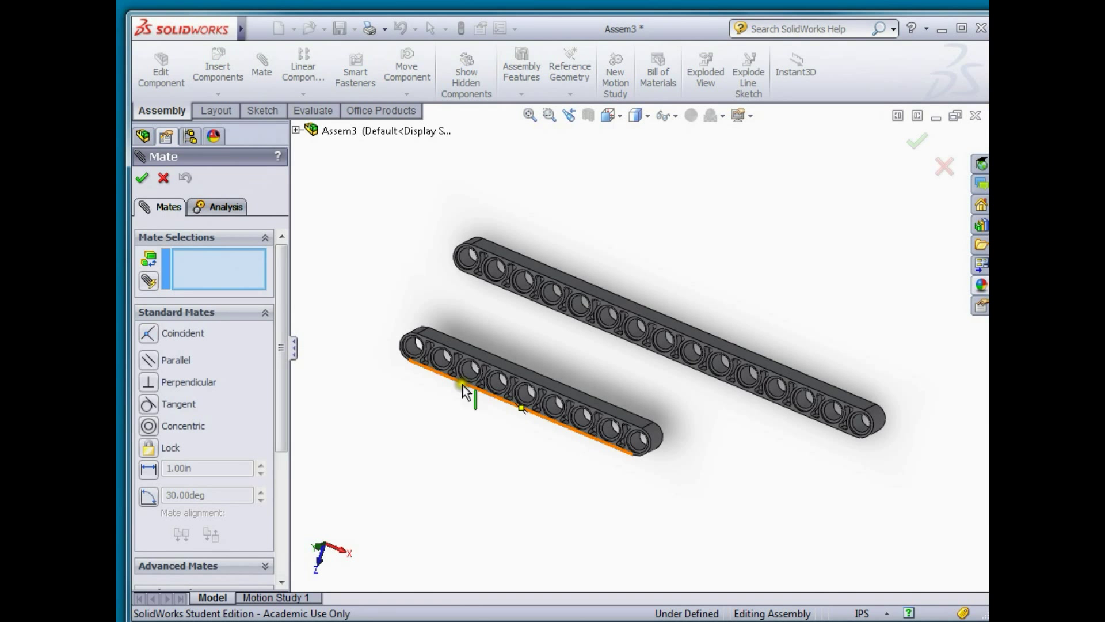
pyautogui.scroll(-2, 419, 375)
pyautogui.scroll(-1, 411, 370)
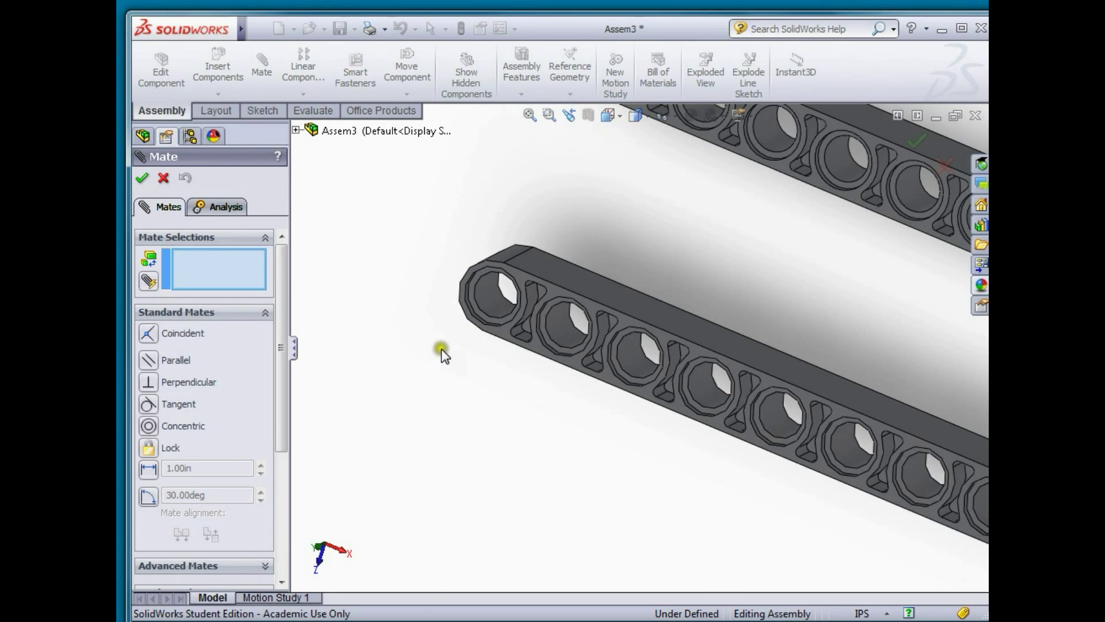
pyautogui.click(484, 300)
pyautogui.scroll(3, 424, 447)
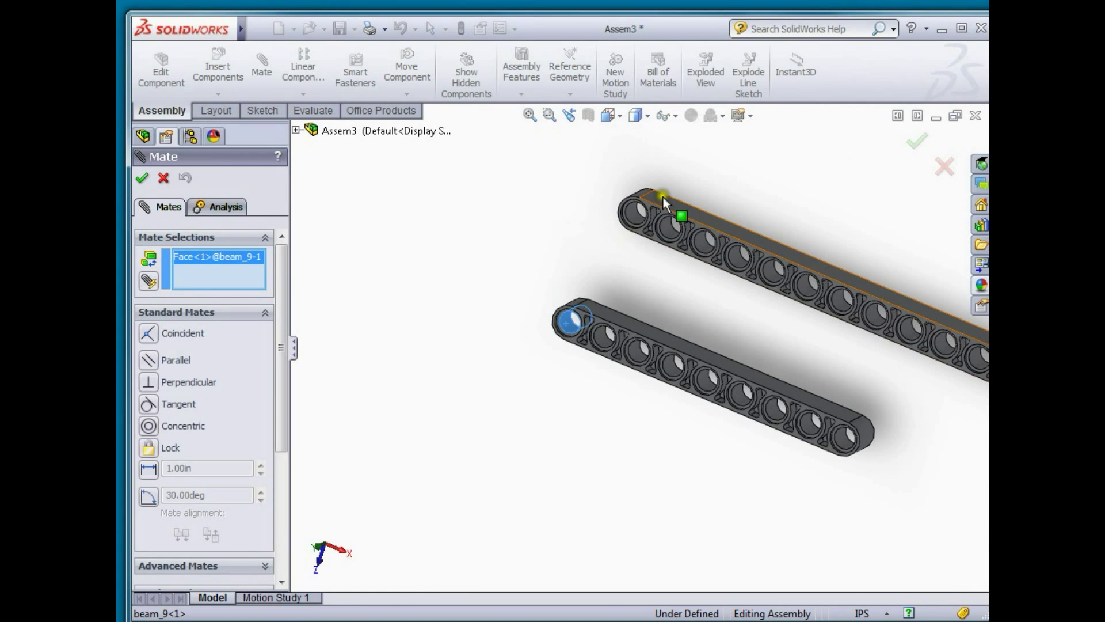
pyautogui.scroll(-3, 661, 198)
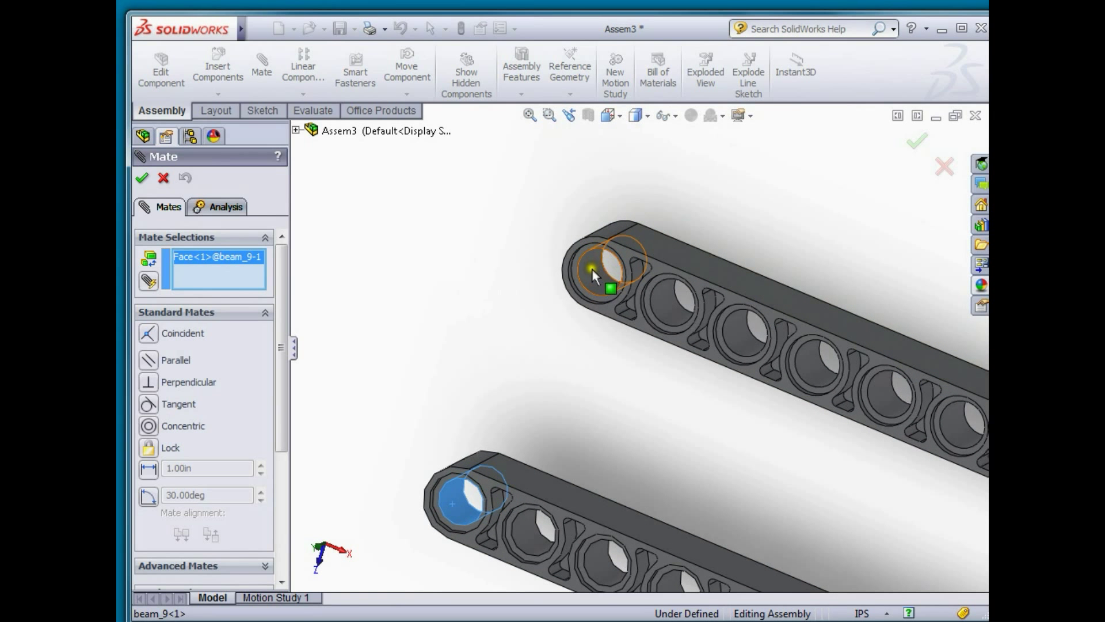
pyautogui.click(590, 276)
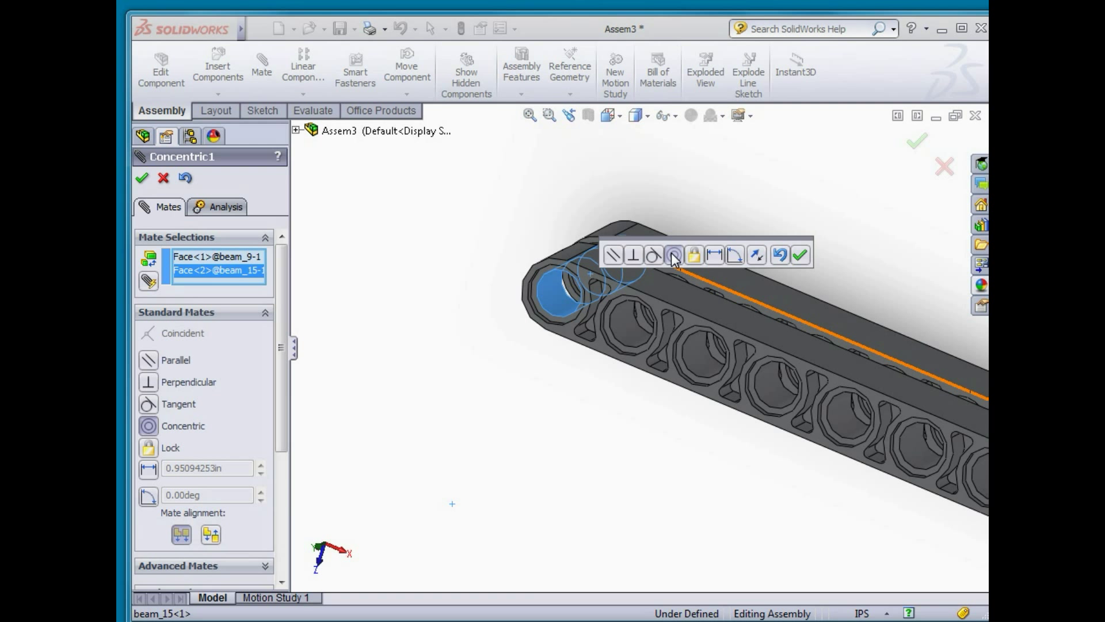
pyautogui.click(801, 255)
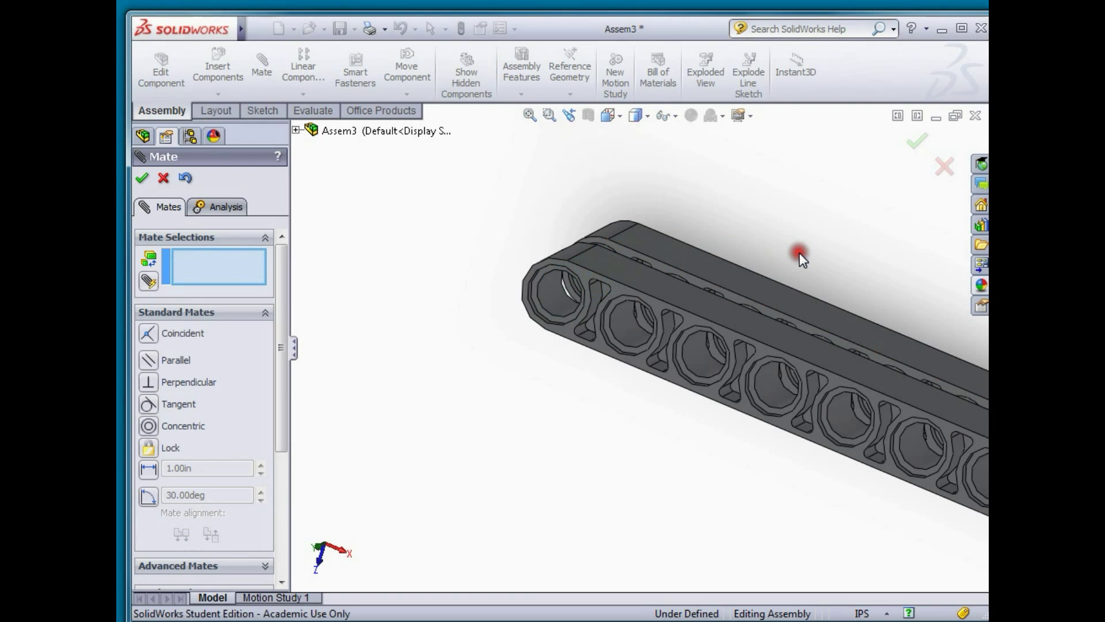
# Drag beam_9 about the concentric pivot so it angles away from beam_15.
pyautogui.moveTo(562, 391); pyautogui.dragTo(535, 429, button='middle')
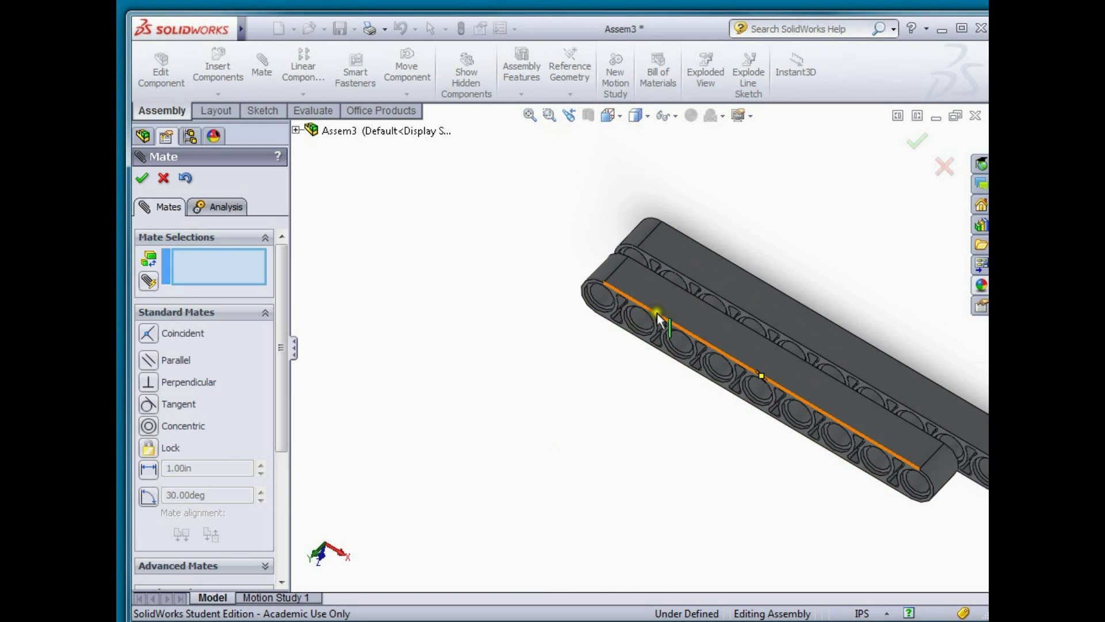
pyautogui.moveTo(663, 317); pyautogui.dragTo(637, 366)
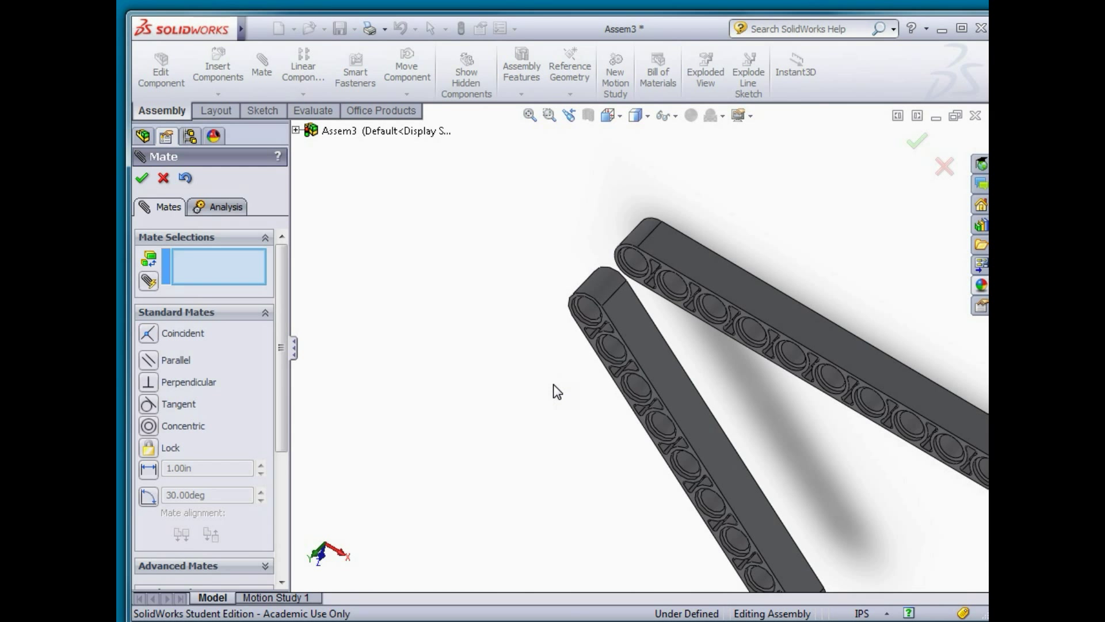
# Select the facing side faces of beam_15 and beam_9 for a new mate.
pyautogui.click(522, 369)
pyautogui.moveTo(531, 406); pyautogui.dragTo(654, 365, button='middle')
pyautogui.scroll(-5, 669, 354)
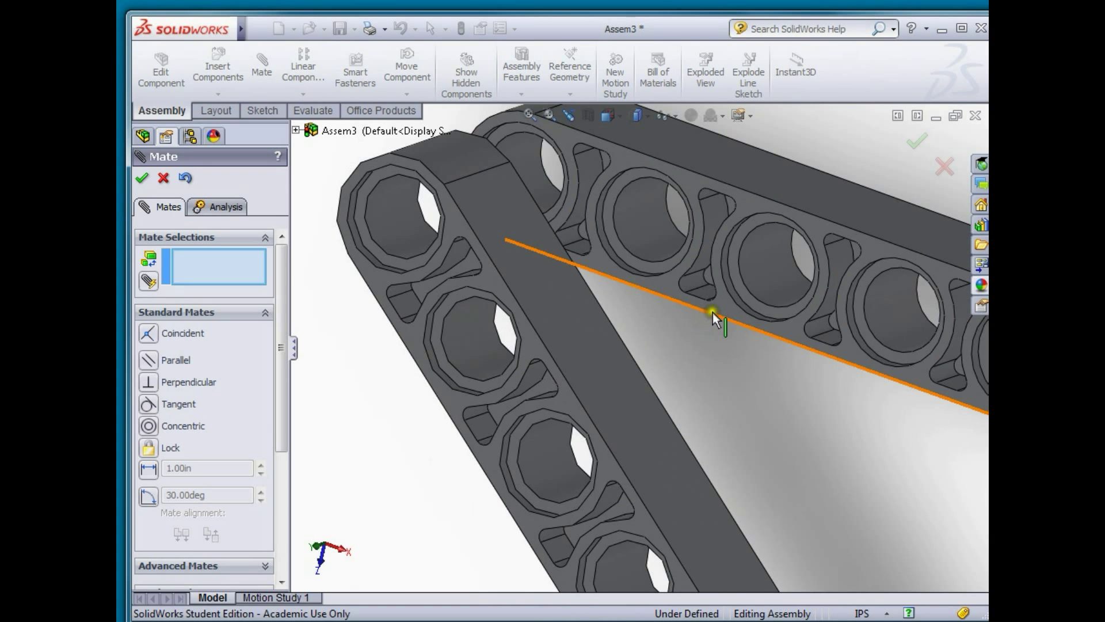
pyautogui.click(720, 310)
pyautogui.scroll(6, 655, 361)
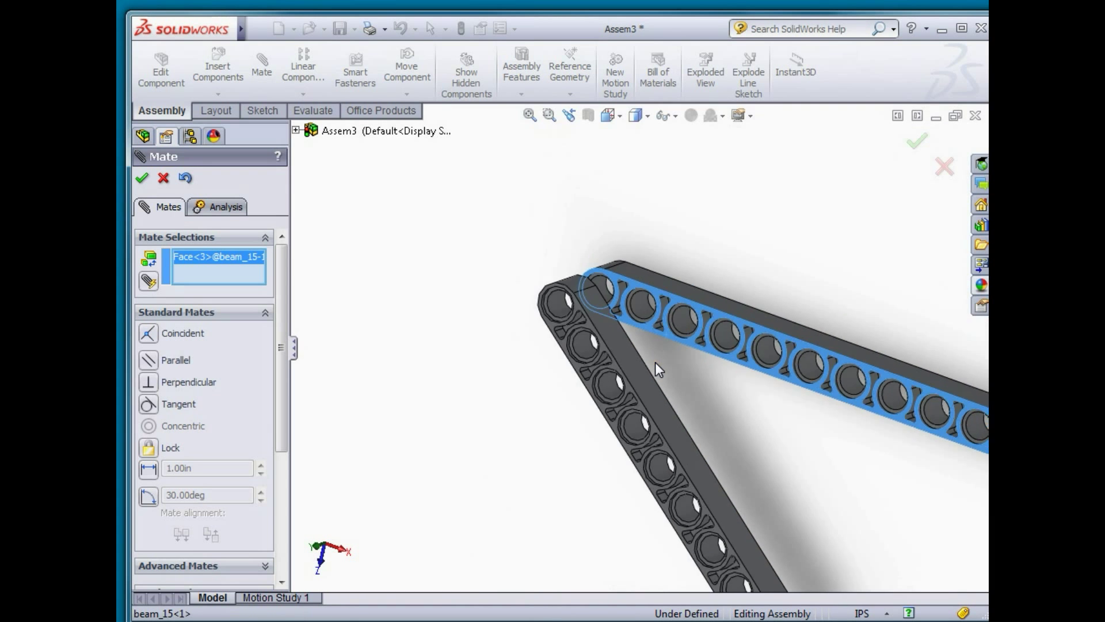
pyautogui.moveTo(654, 361); pyautogui.dragTo(612, 375, button='middle')
pyautogui.scroll(-8, 662, 382)
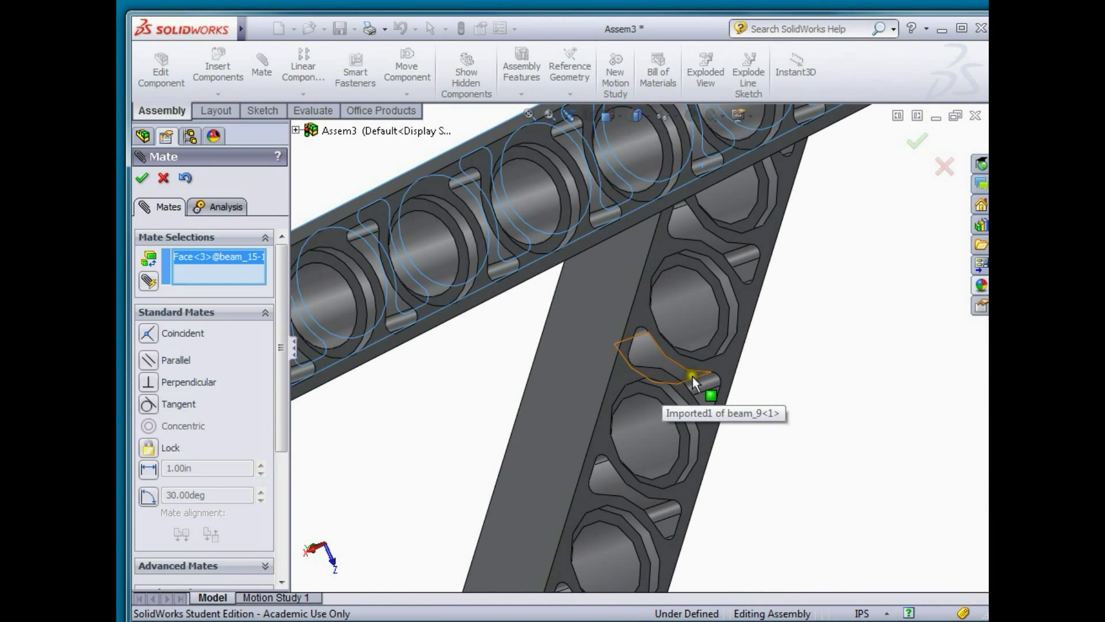
pyautogui.click(724, 363)
pyautogui.click(585, 436)
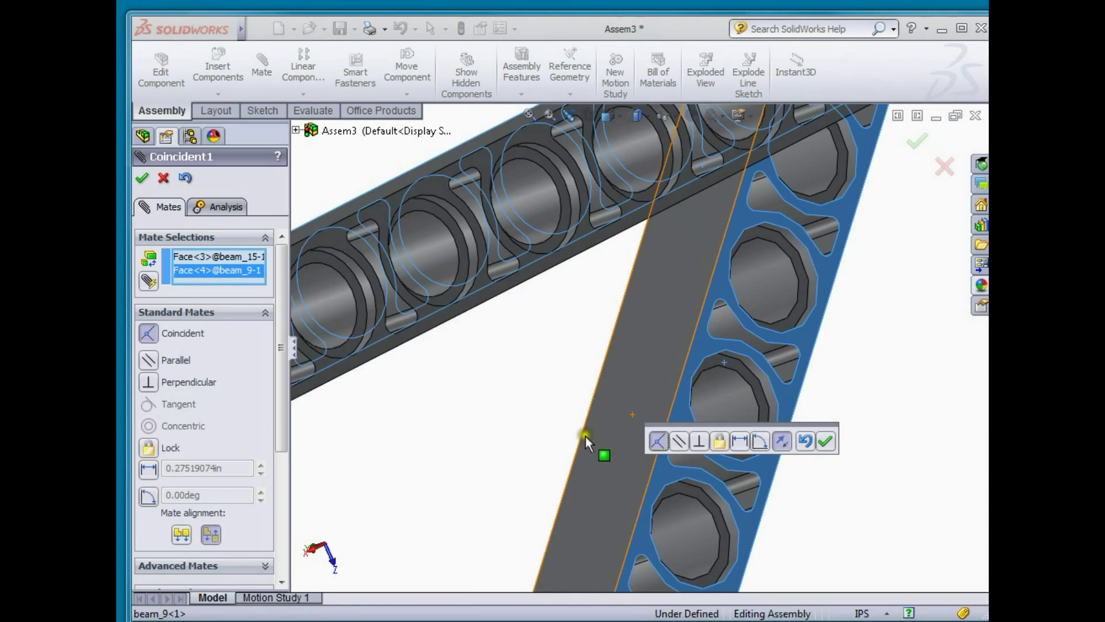
pyautogui.scroll(5, 576, 437)
pyautogui.moveTo(564, 434); pyautogui.dragTo(666, 424, button='middle')
# Make the mate a 0.05 in Distance mate and add it.
pyautogui.moveTo(666, 424); pyautogui.dragTo(531, 280)
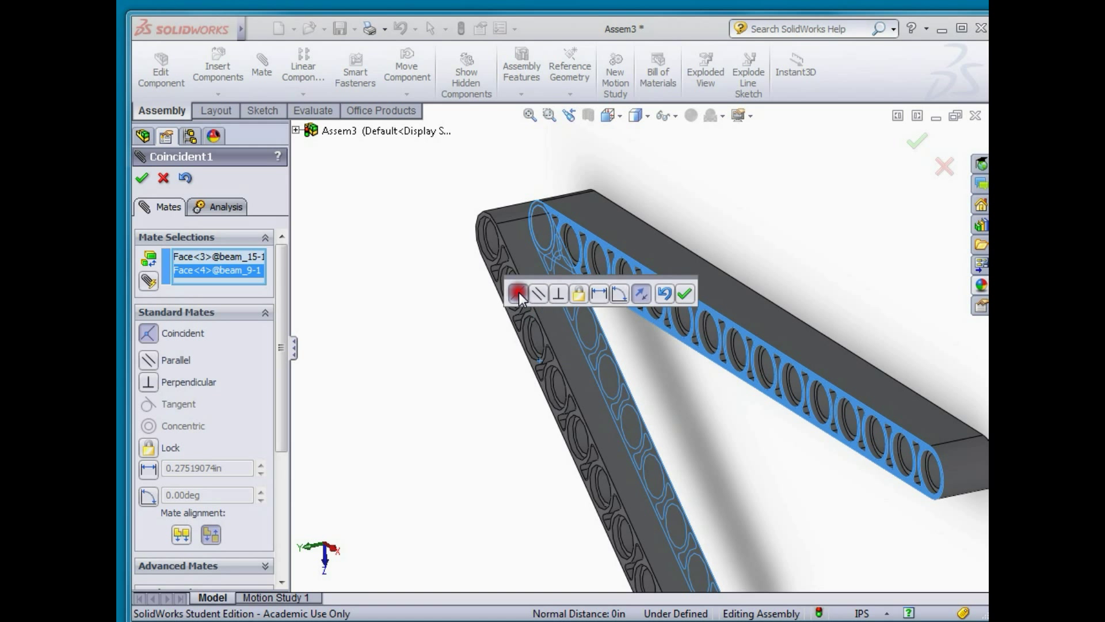
pyautogui.click(599, 294)
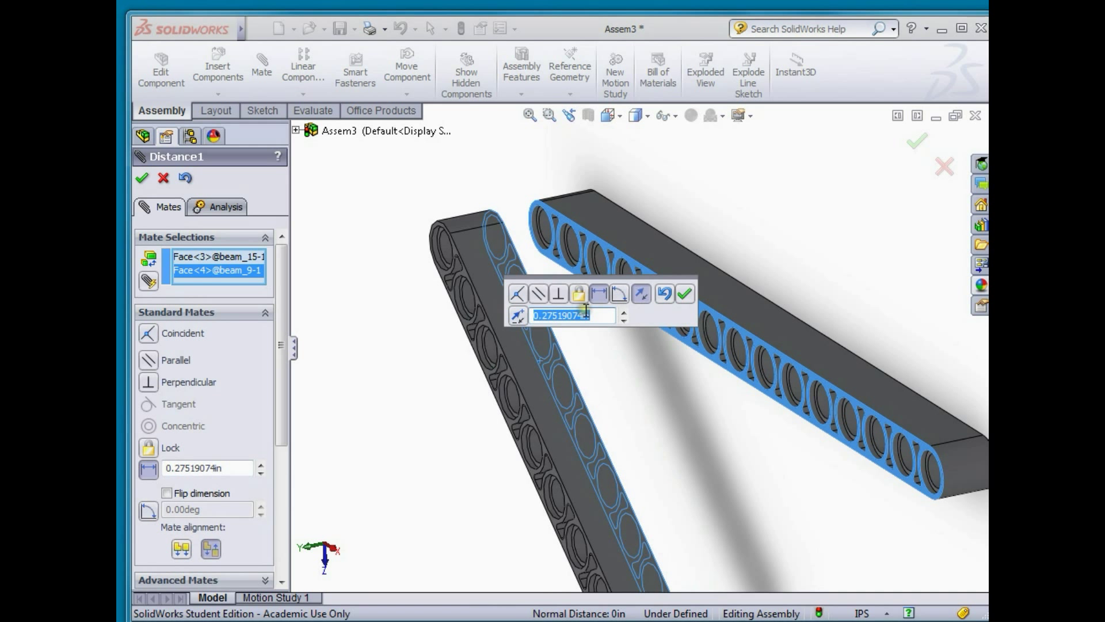
pyautogui.write('.05')
pyautogui.press('Return')
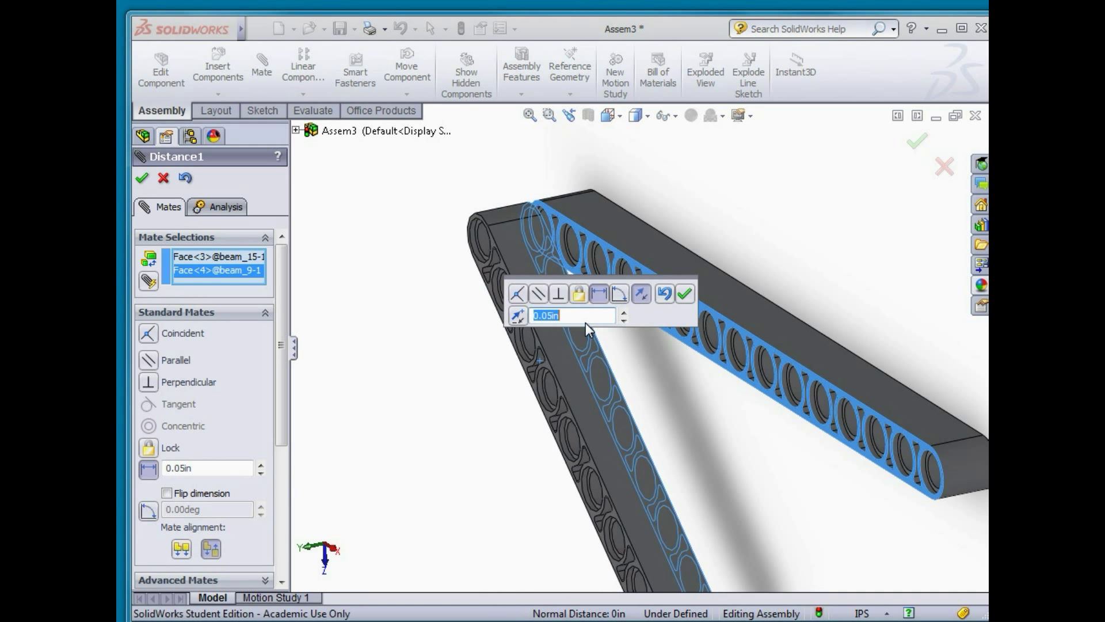
pyautogui.click(685, 294)
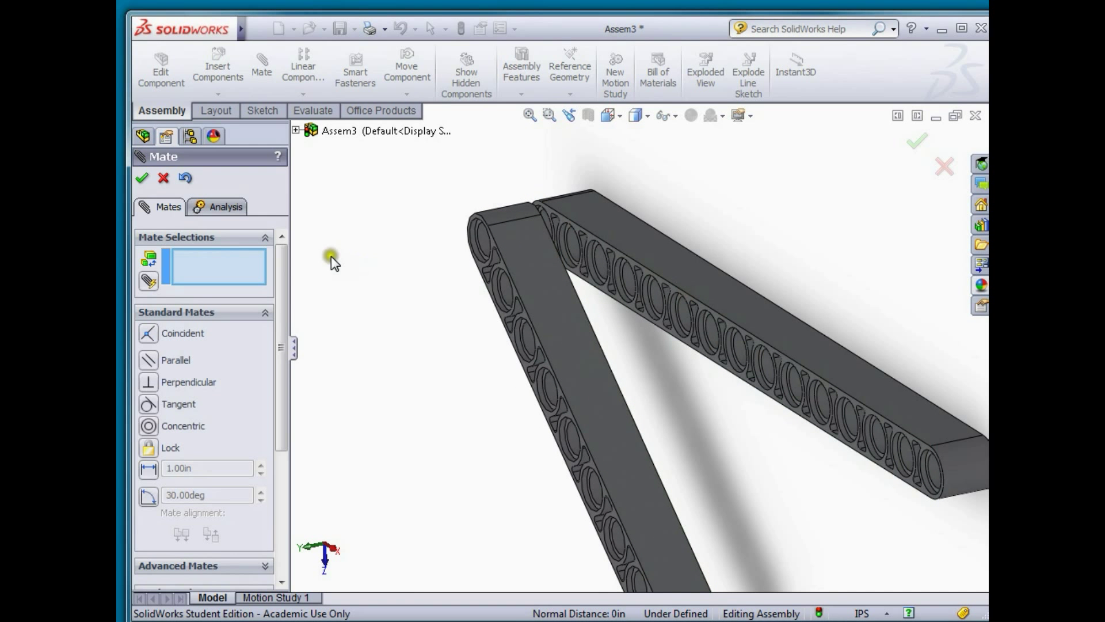
# Close the Mate manager, swing beam_9 to test its pivot, and open Motion Study 1.
pyautogui.click(144, 178)
pyautogui.scroll(-5, 373, 408)
pyautogui.moveTo(373, 409); pyautogui.dragTo(431, 395, button='middle')
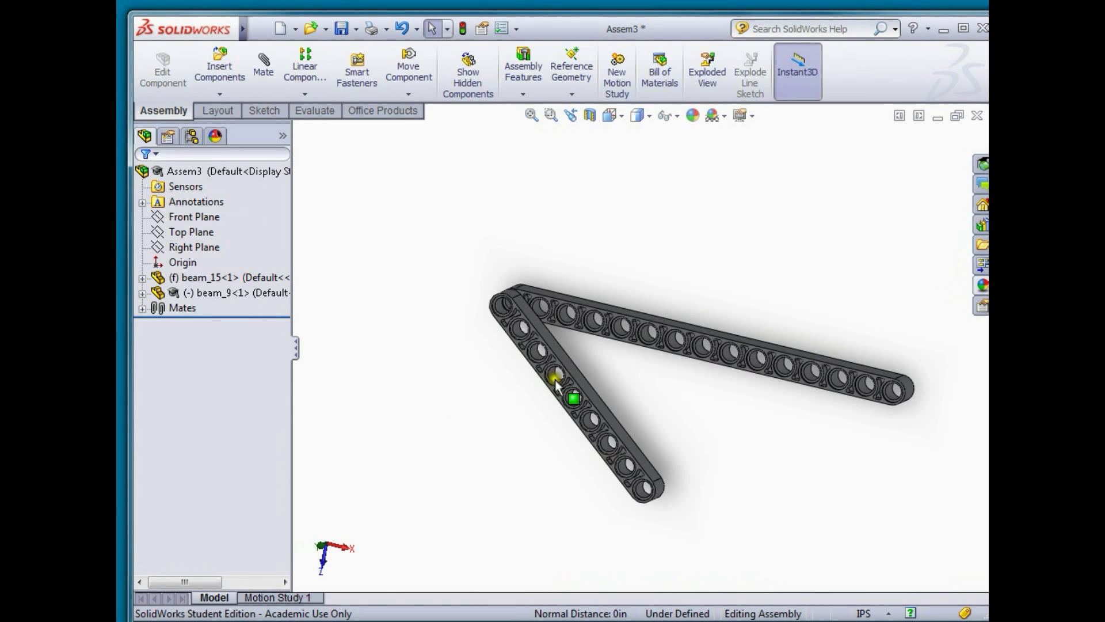
pyautogui.moveTo(569, 387); pyautogui.dragTo(523, 290)
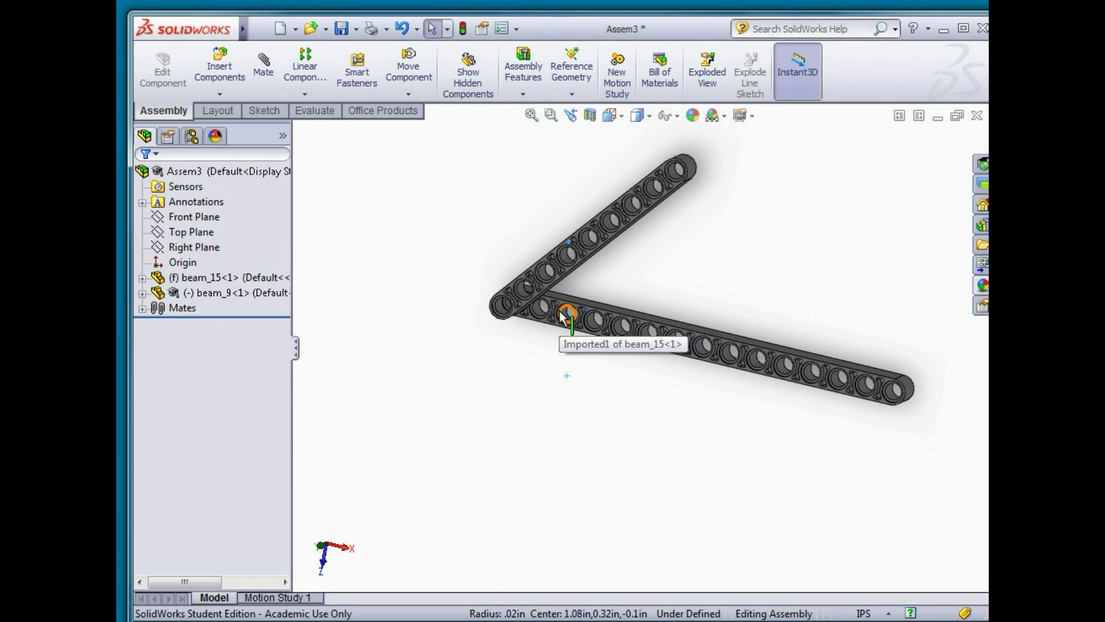
pyautogui.click(553, 334)
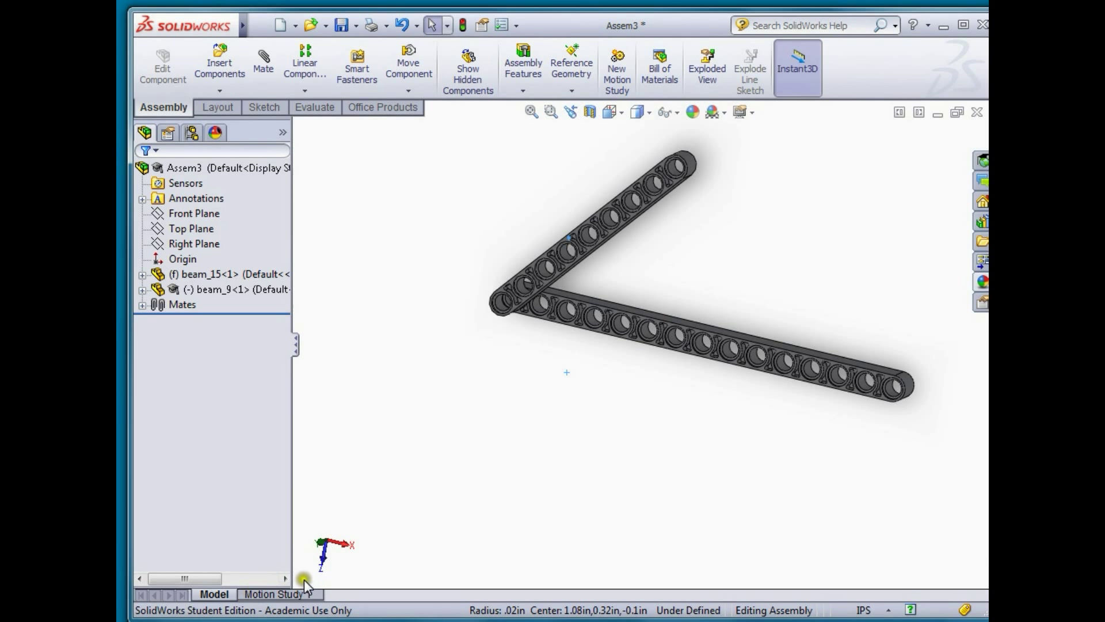
pyautogui.click(287, 595)
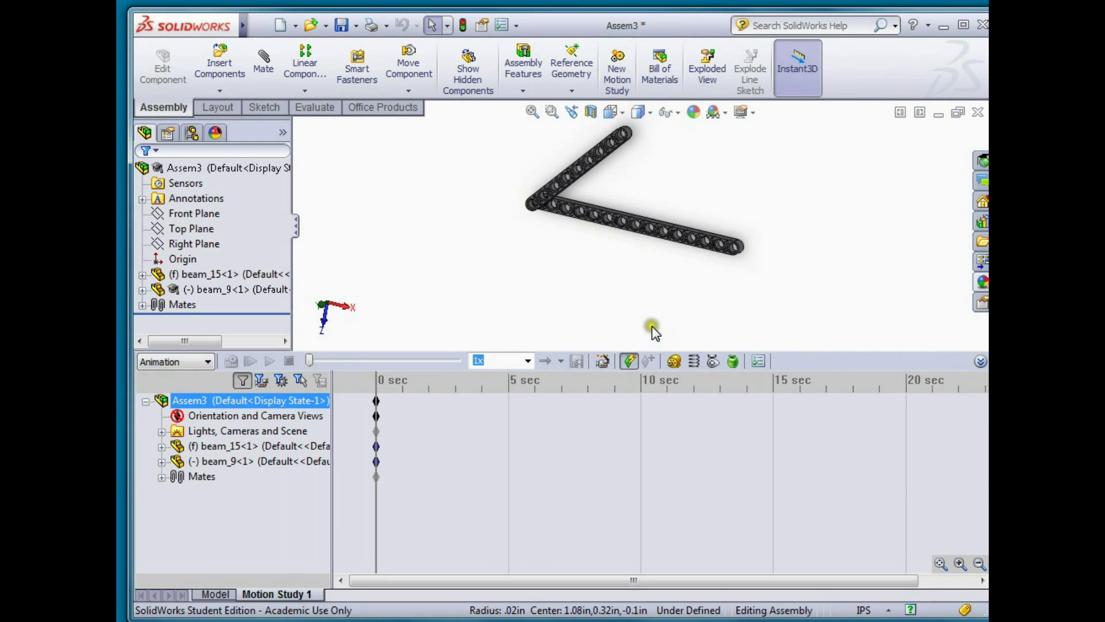
pyautogui.scroll(-3, 702, 199)
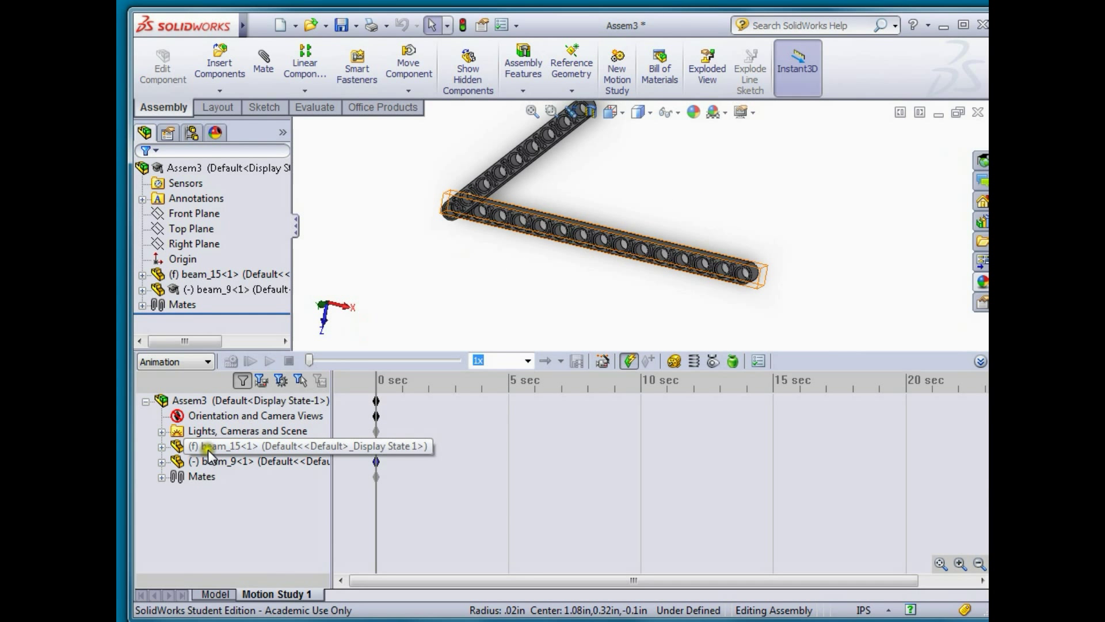
pyautogui.click(215, 478)
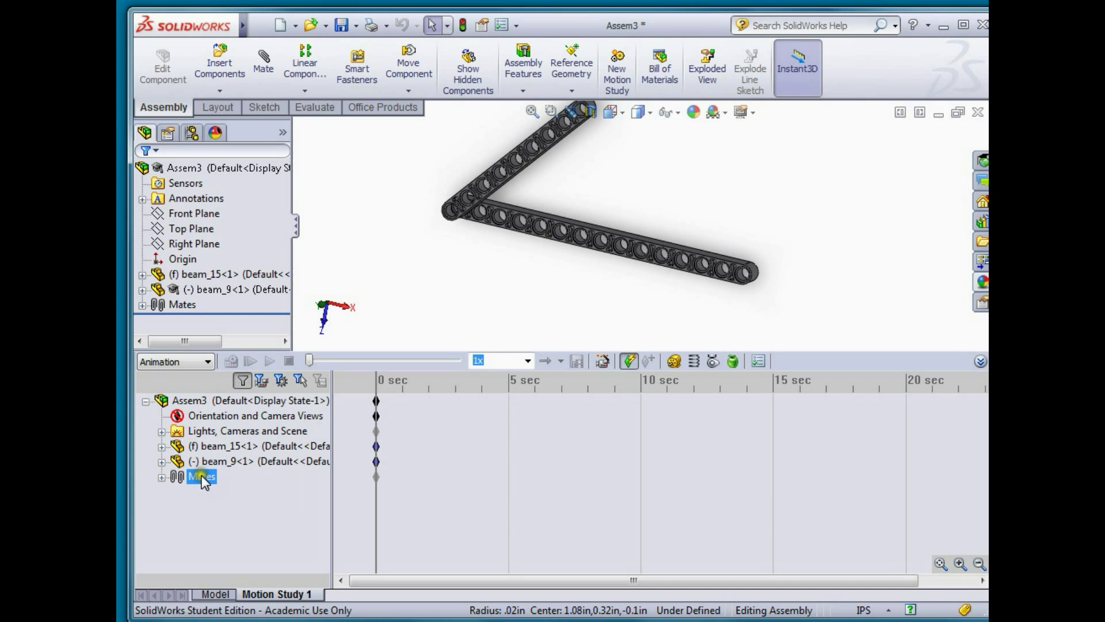
pyautogui.click(460, 406)
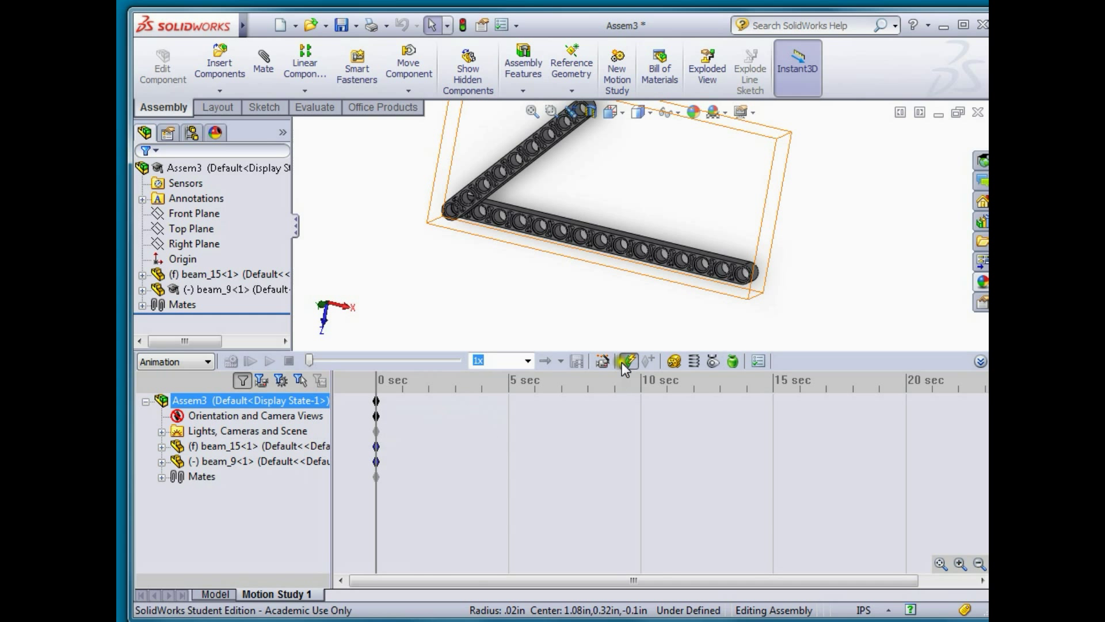
# Start a Rotary Motor in the motion study and activate Motor Location near the joint.
pyautogui.click(673, 361)
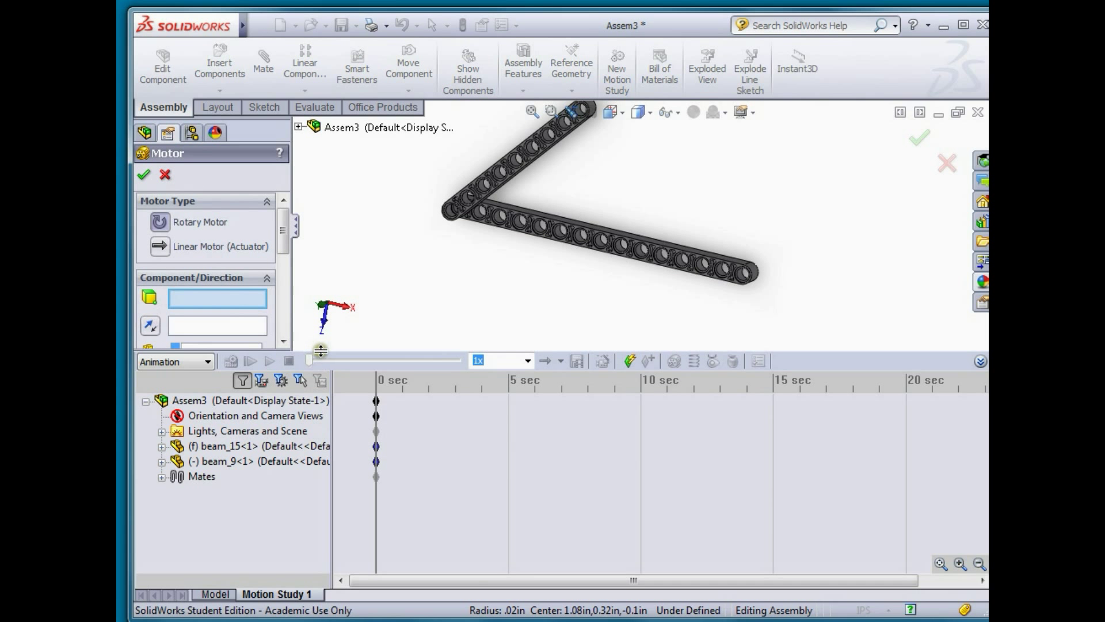
pyautogui.moveTo(319, 351); pyautogui.dragTo(320, 409)
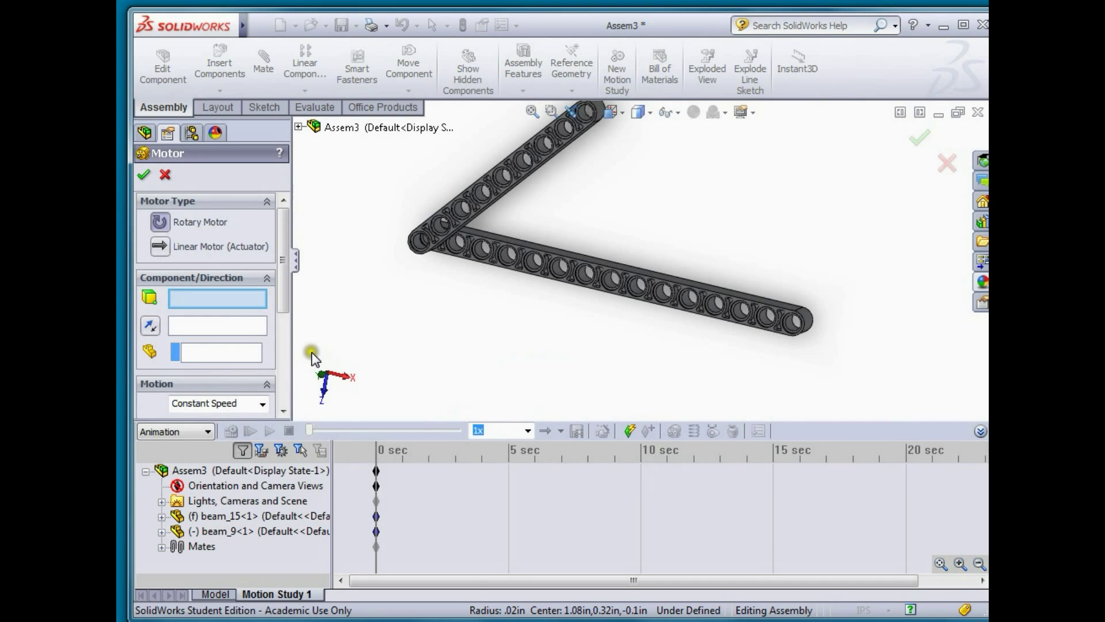
pyautogui.scroll(-1, 506, 358)
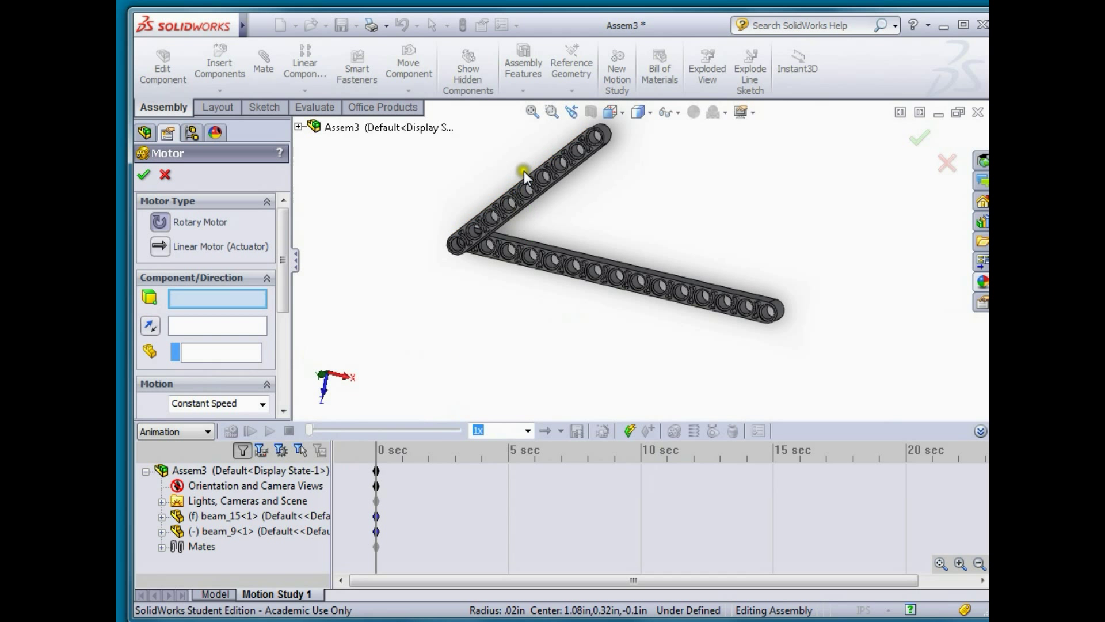
pyautogui.scroll(-2, 532, 157)
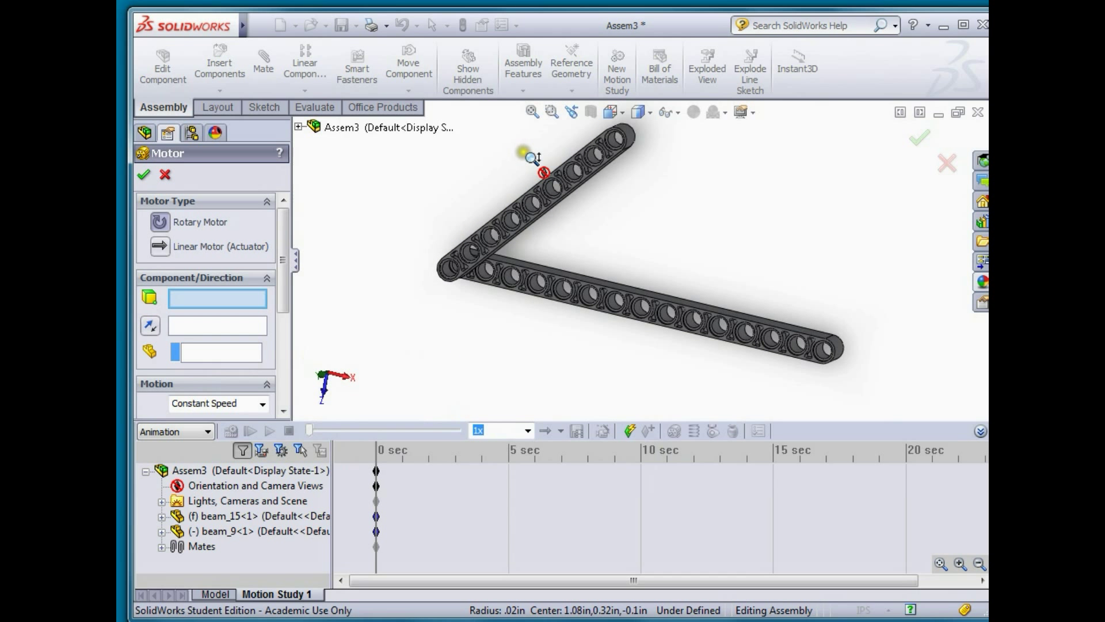
pyautogui.click(184, 220)
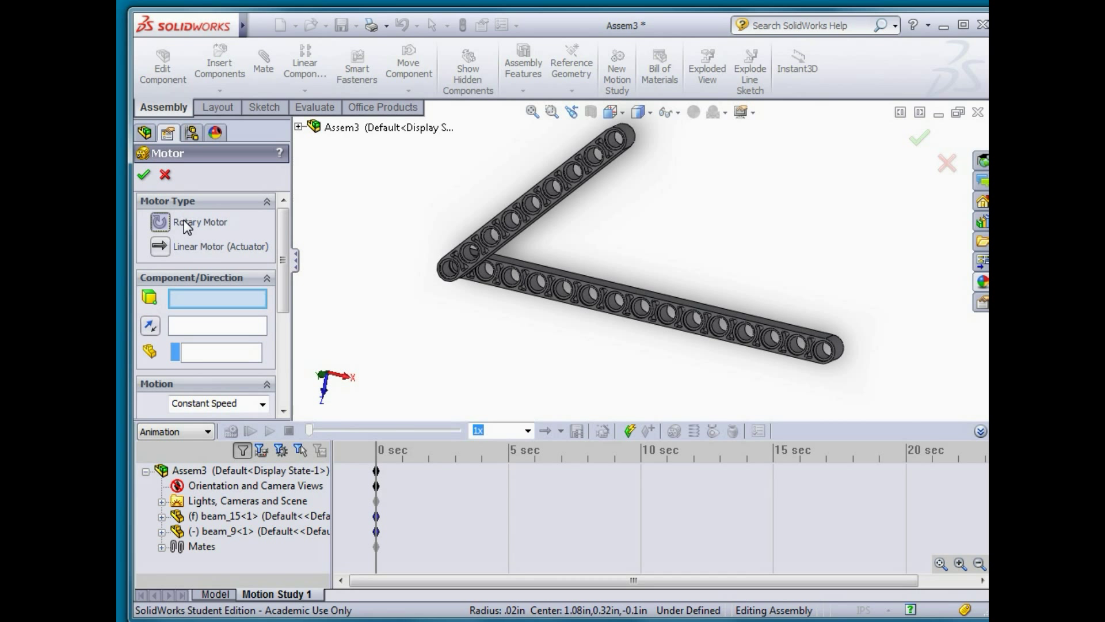
pyautogui.click(214, 290)
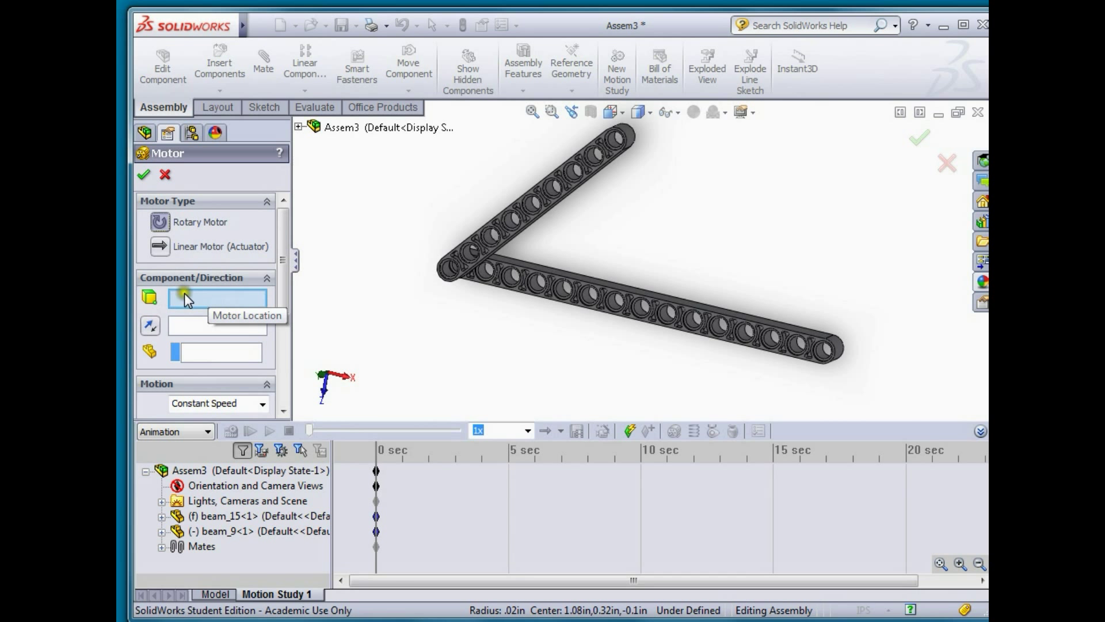
pyautogui.moveTo(383, 291); pyautogui.dragTo(546, 358, button='middle')
pyautogui.scroll(-5, 752, 348)
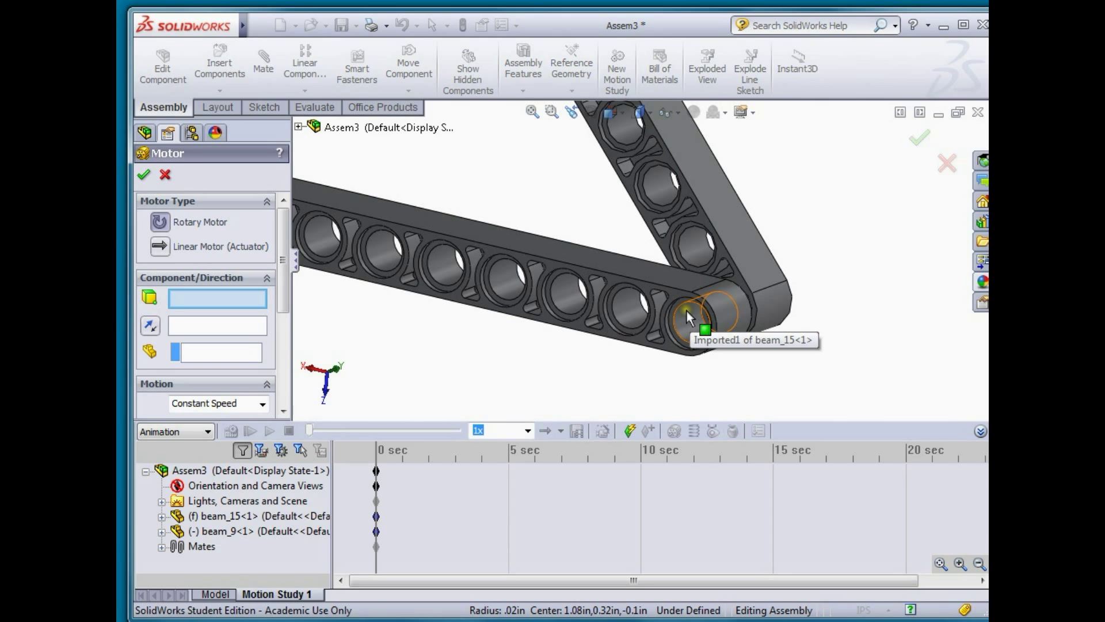
# Locate the motor on beam_15's end-hole face with its direction reversed.
pyautogui.click(683, 313)
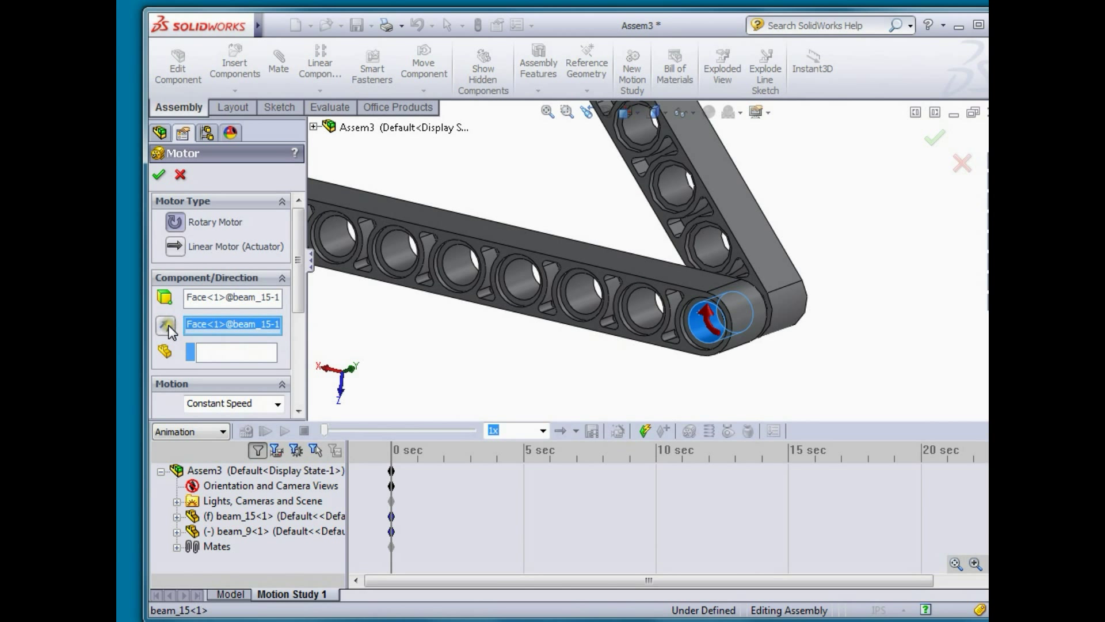
pyautogui.moveTo(515, 333); pyautogui.dragTo(549, 316, button='middle')
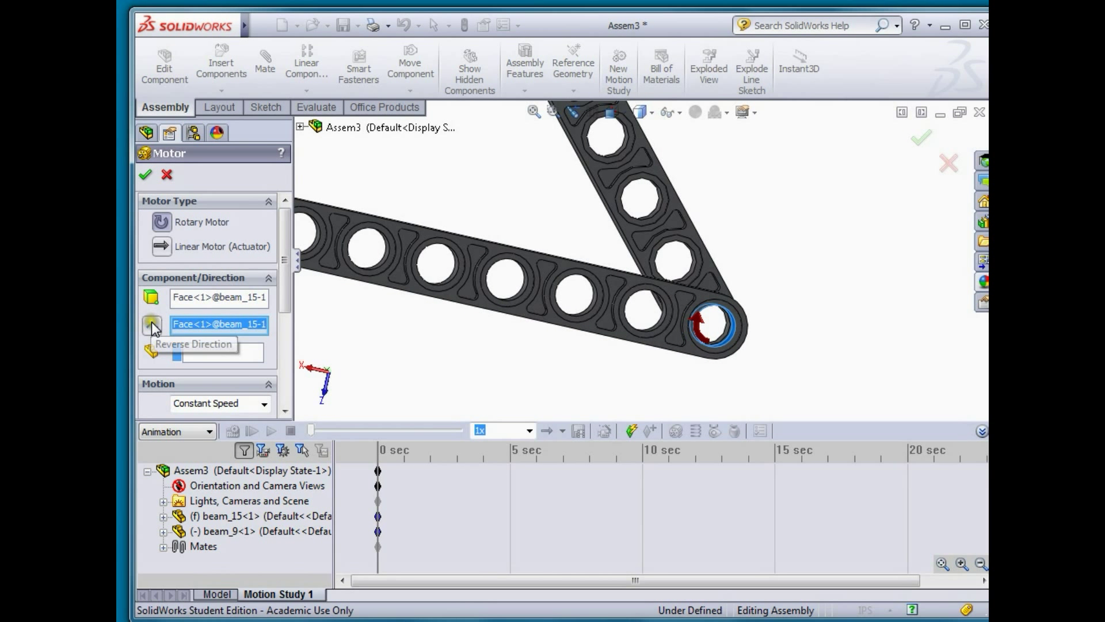
pyautogui.click(151, 323)
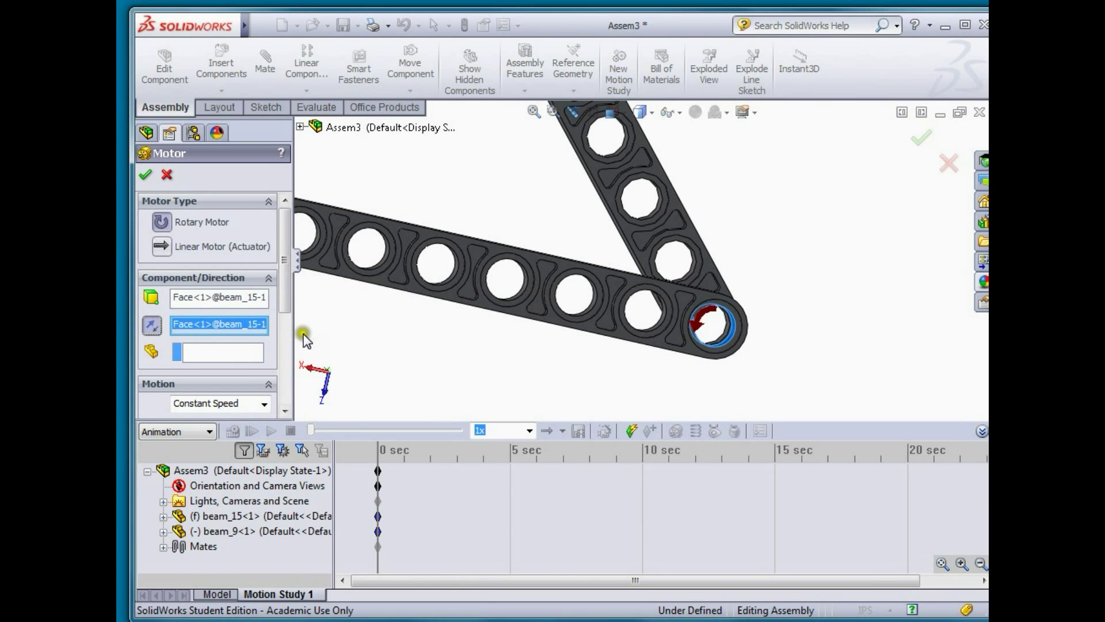
pyautogui.click(220, 356)
pyautogui.scroll(2, 666, 373)
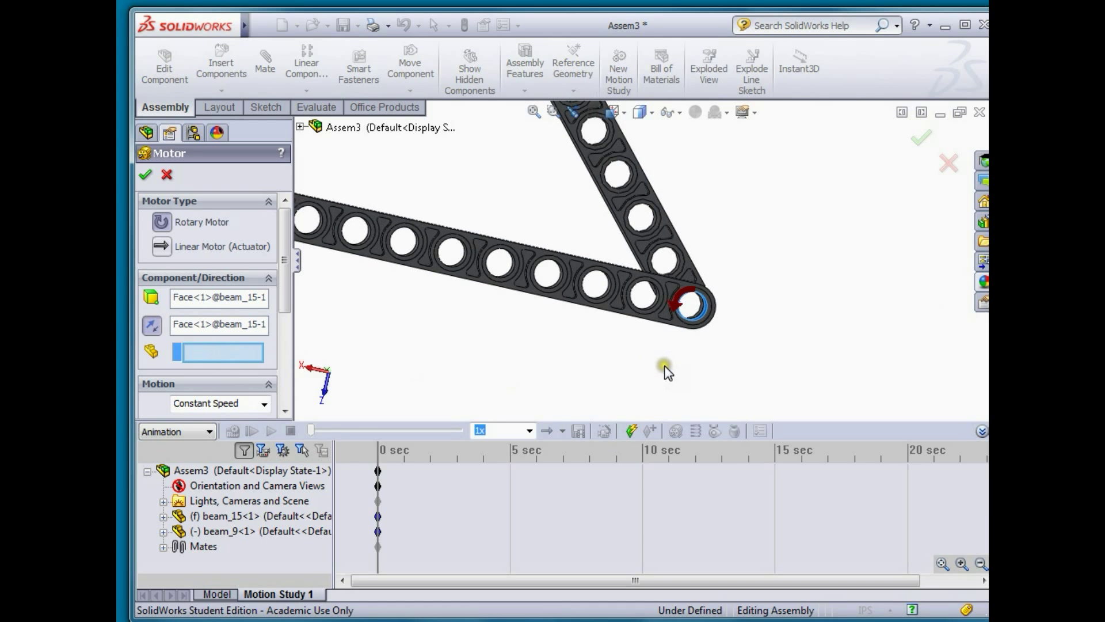
pyautogui.moveTo(666, 372); pyautogui.dragTo(471, 376, button='middle')
pyautogui.scroll(3, 471, 375)
pyautogui.moveTo(525, 350); pyautogui.dragTo(650, 379, button='middle')
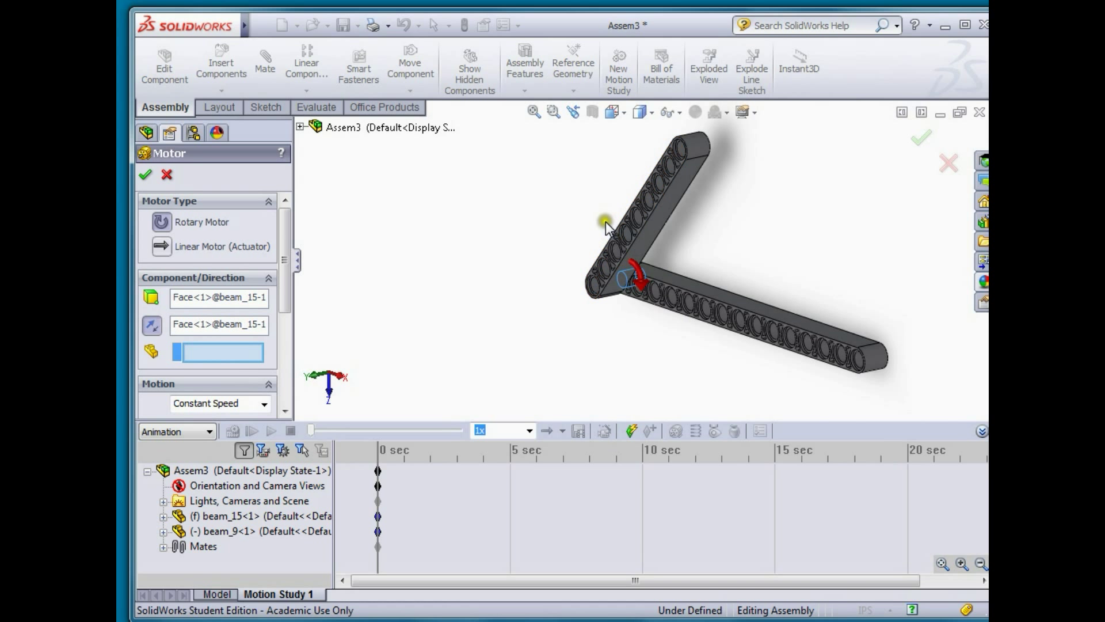
# Set RotaryMotor1 relative to beam_9 at a constant 60 RPM and confirm it.
pyautogui.click(636, 227)
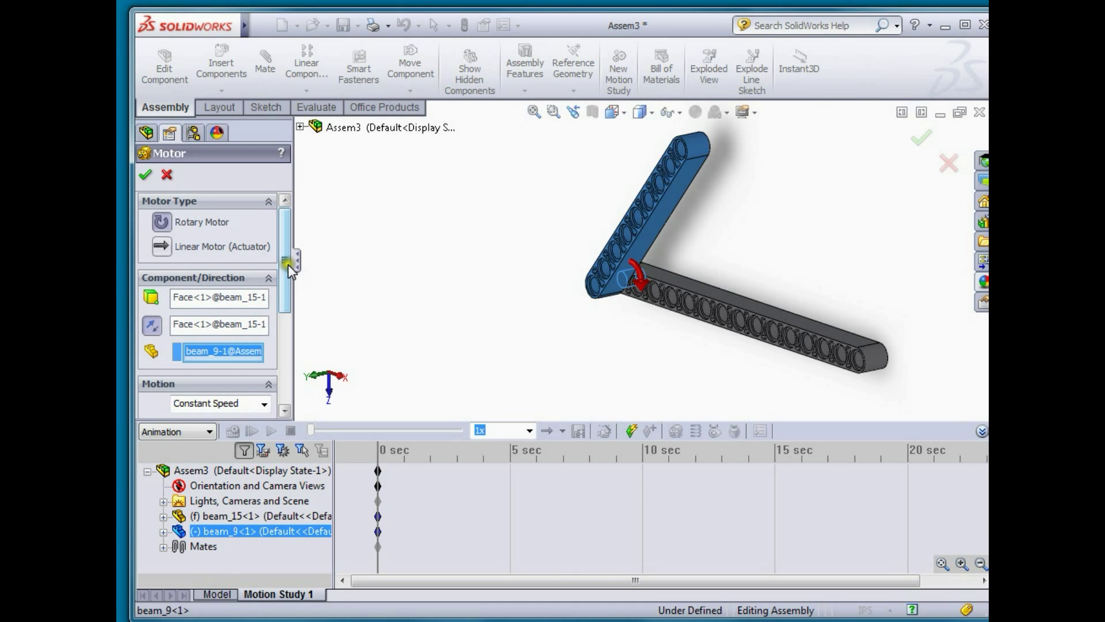
pyautogui.scroll(-1, 288, 268)
pyautogui.moveTo(288, 271); pyautogui.dragTo(286, 331)
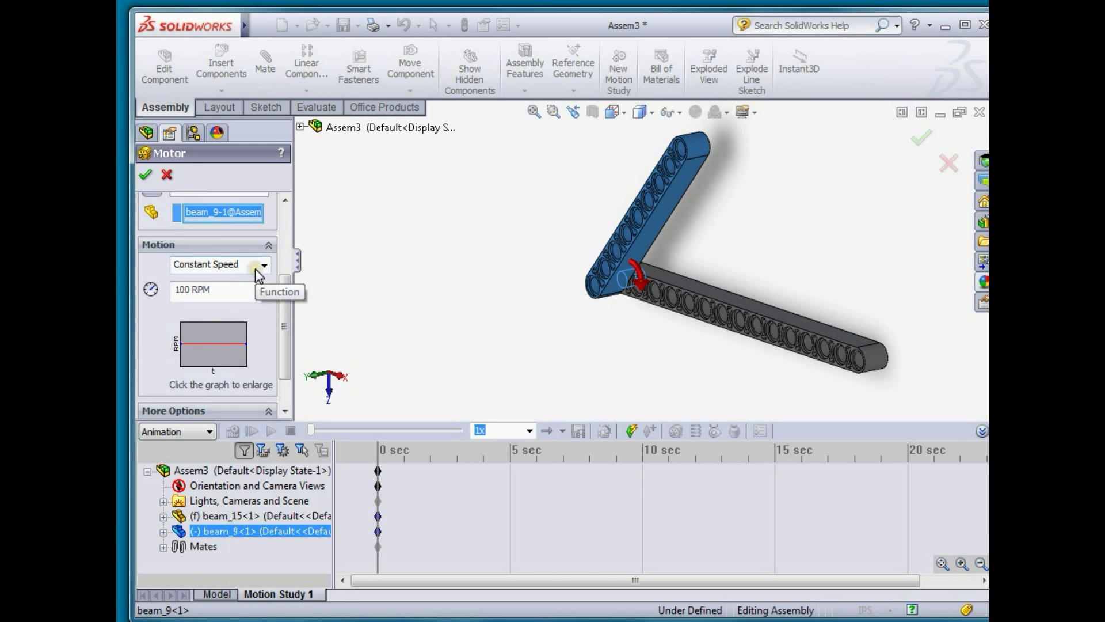
pyautogui.doubleClick(179, 289)
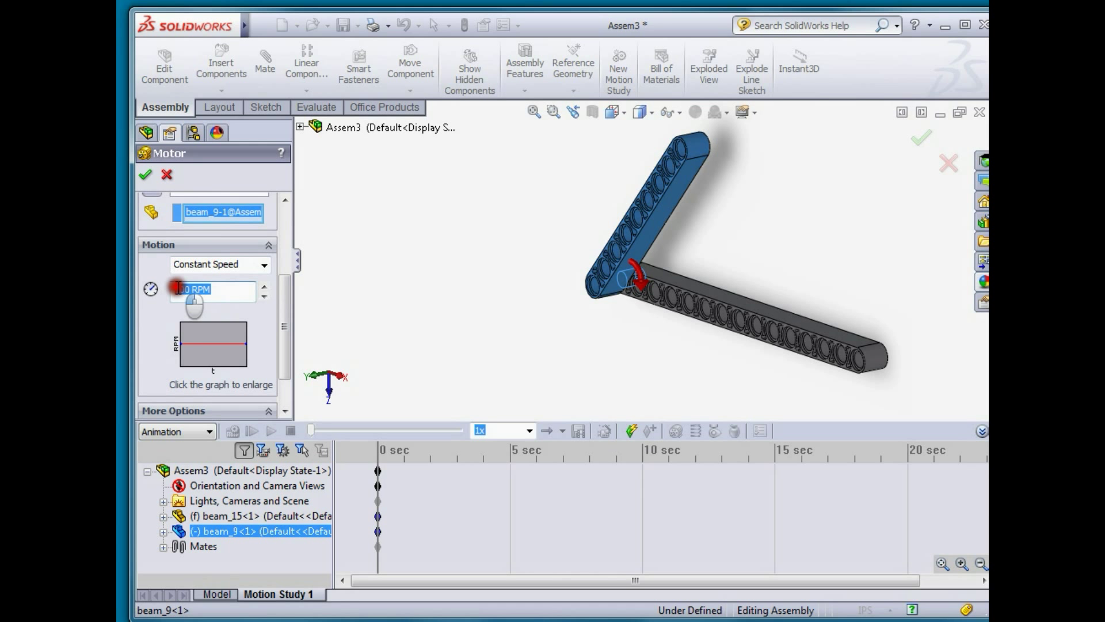
pyautogui.write('60')
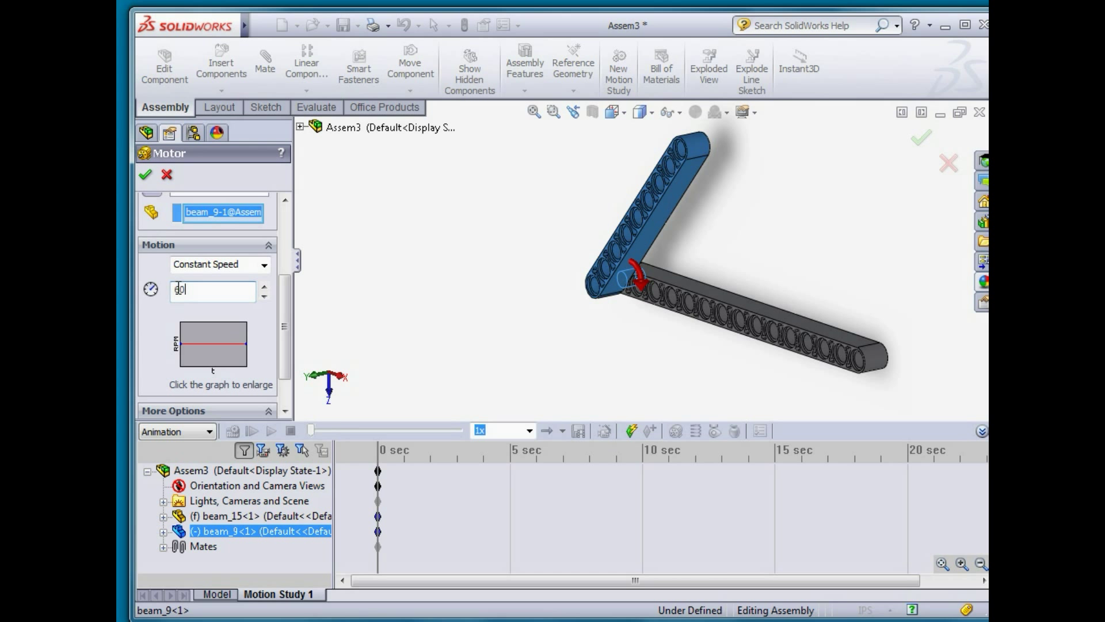
pyautogui.click(144, 175)
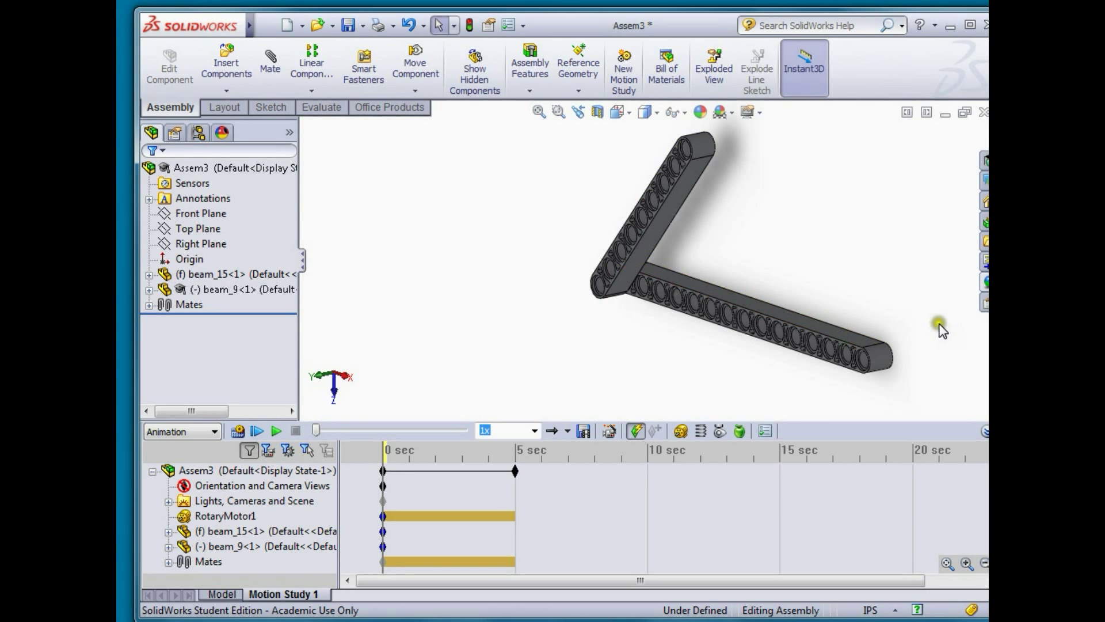
# Play the 5-second study and orbit the view as RotaryMotor1 swings beam_9 around the shared hole.
pyautogui.click(207, 516)
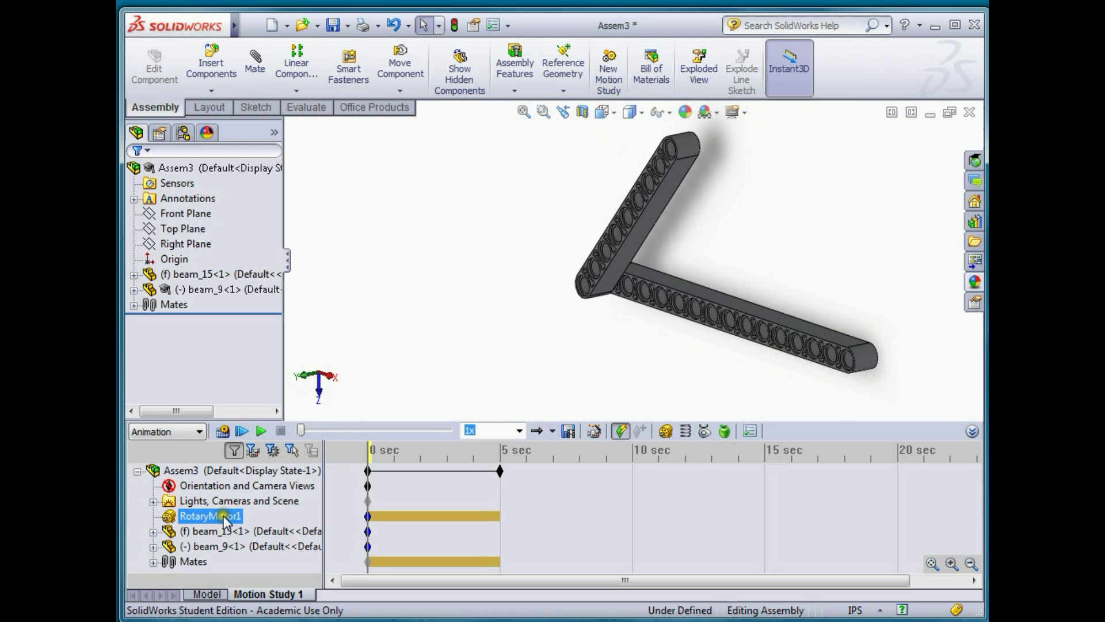
pyautogui.press('Escape')
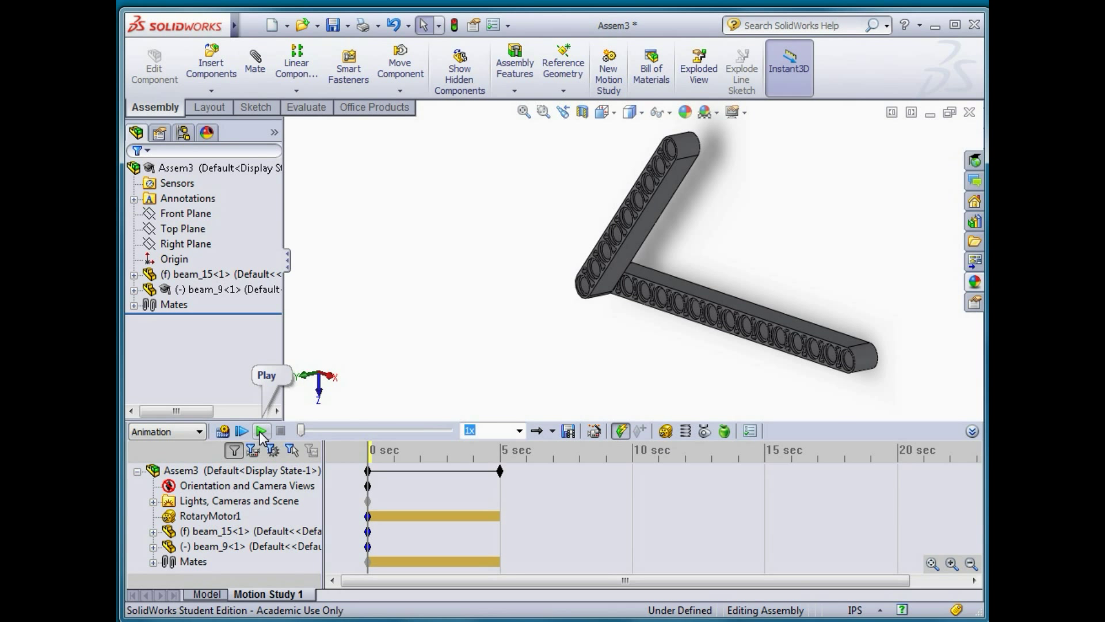
pyautogui.click(261, 431)
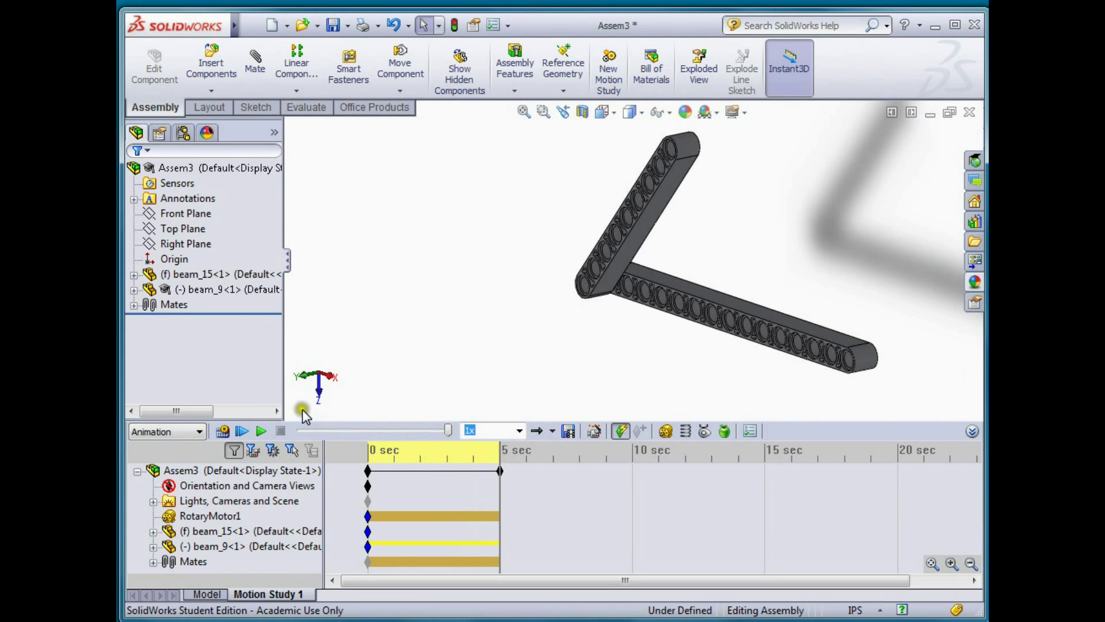
pyautogui.moveTo(425, 371); pyautogui.dragTo(804, 237, button='middle')
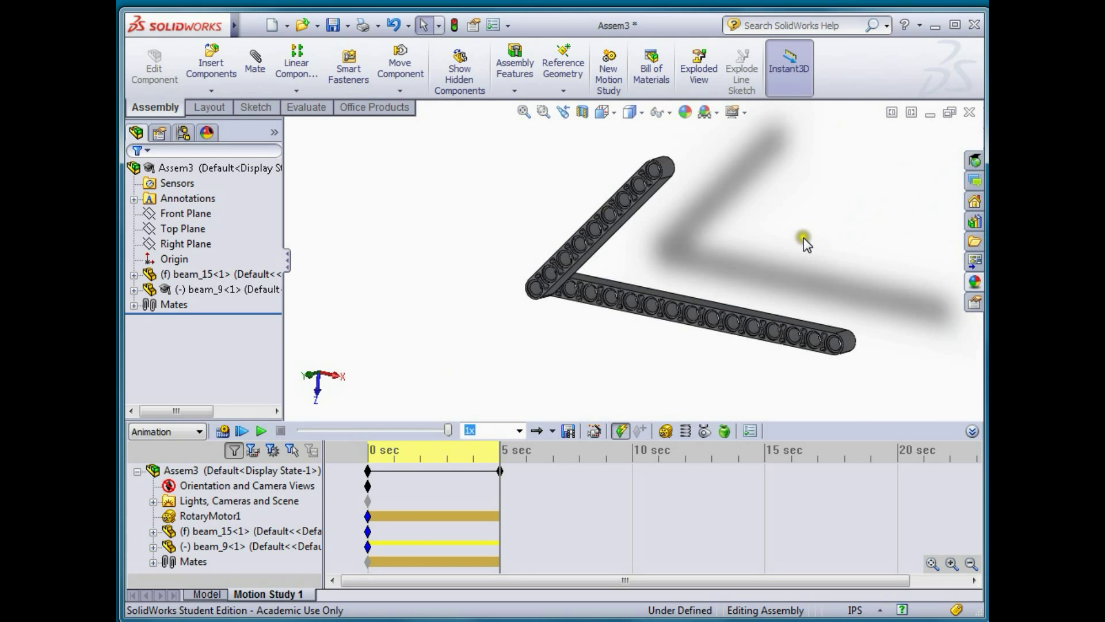
# Change Motion Study 1's frame rate from 8 to 30 frames per second.
pyautogui.click(751, 431)
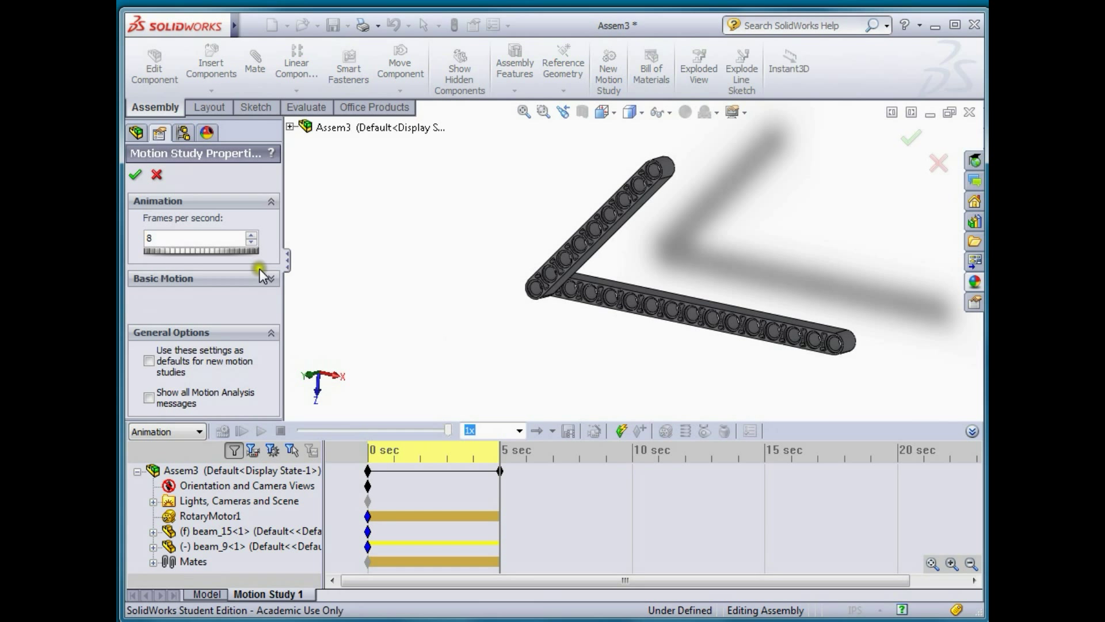
pyautogui.moveTo(190, 239); pyautogui.dragTo(135, 239)
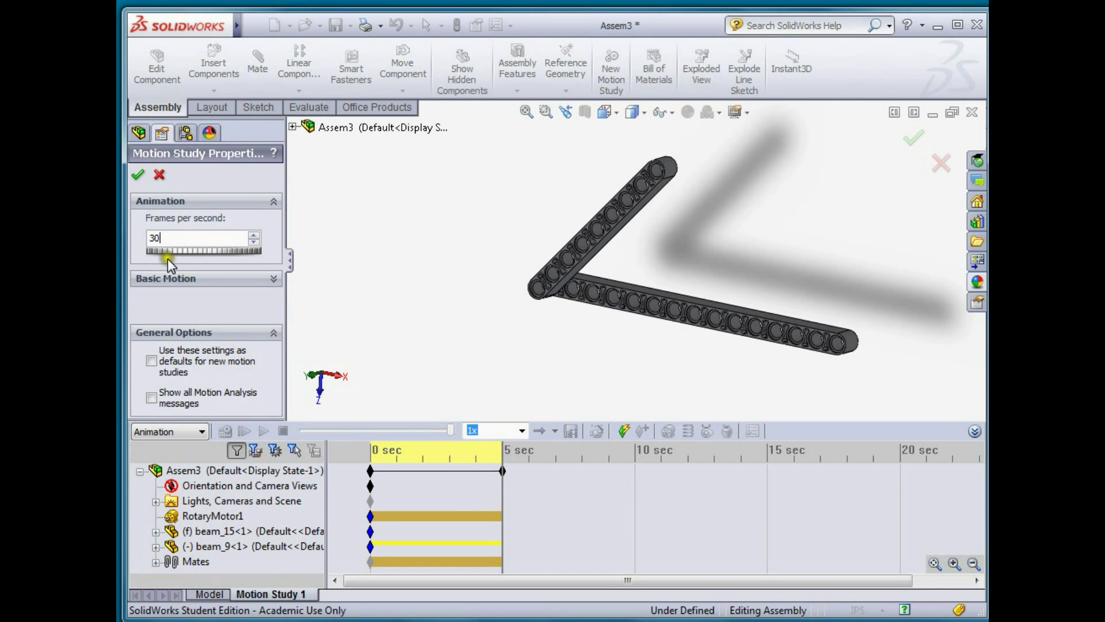
pyautogui.click(137, 174)
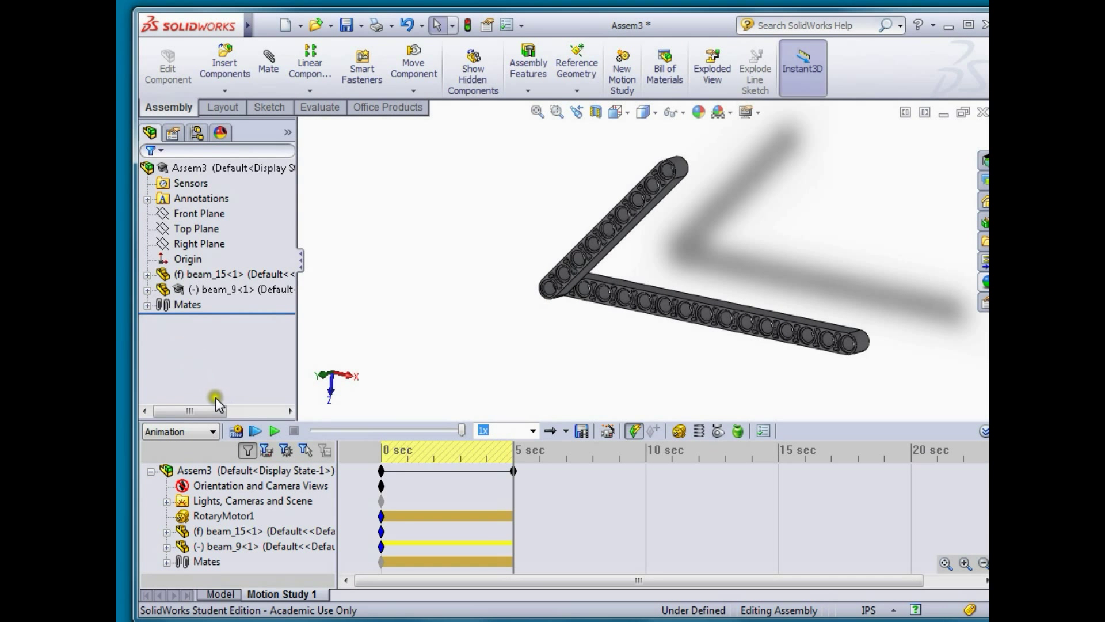
# Recalculate Motion Study 1, set Playback Mode to Loop, and play the animation.
pyautogui.click(236, 432)
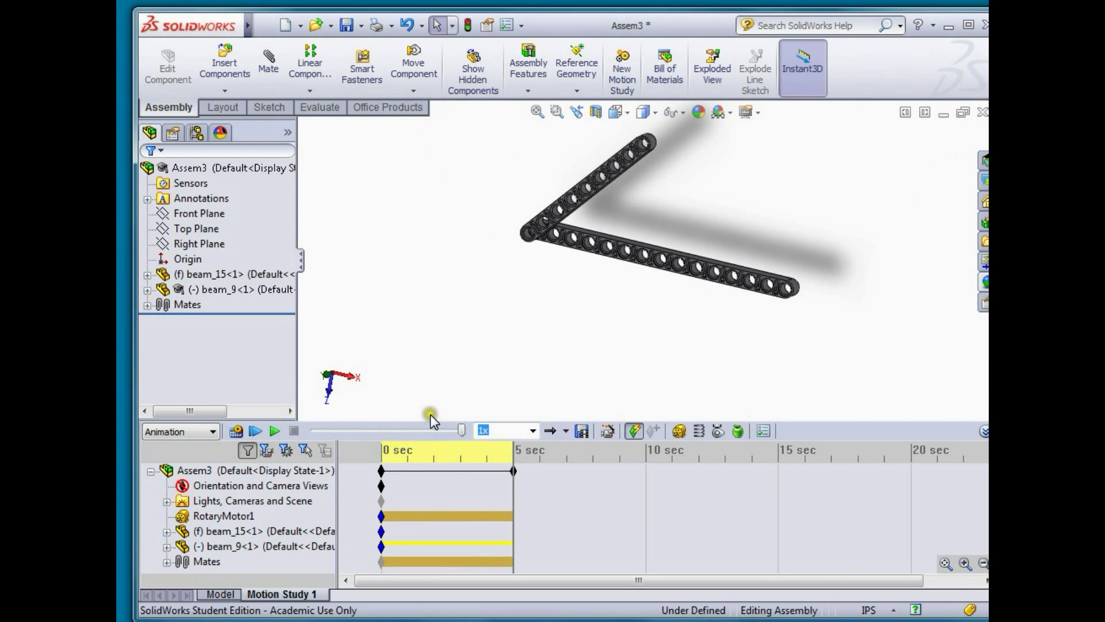
pyautogui.click(564, 431)
pyautogui.click(588, 467)
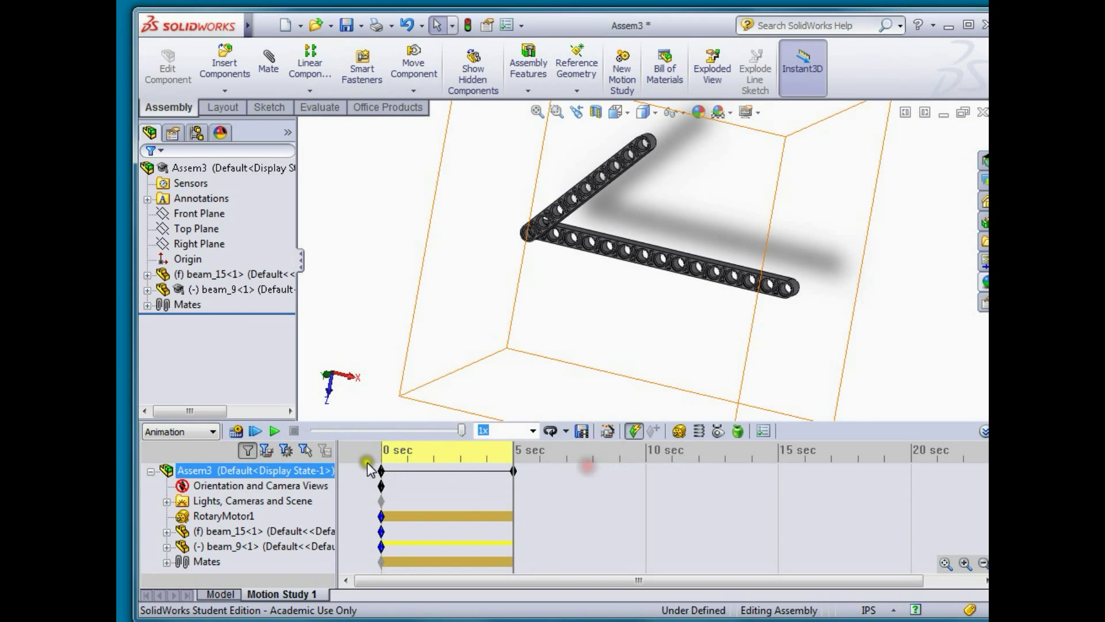
pyautogui.click(275, 431)
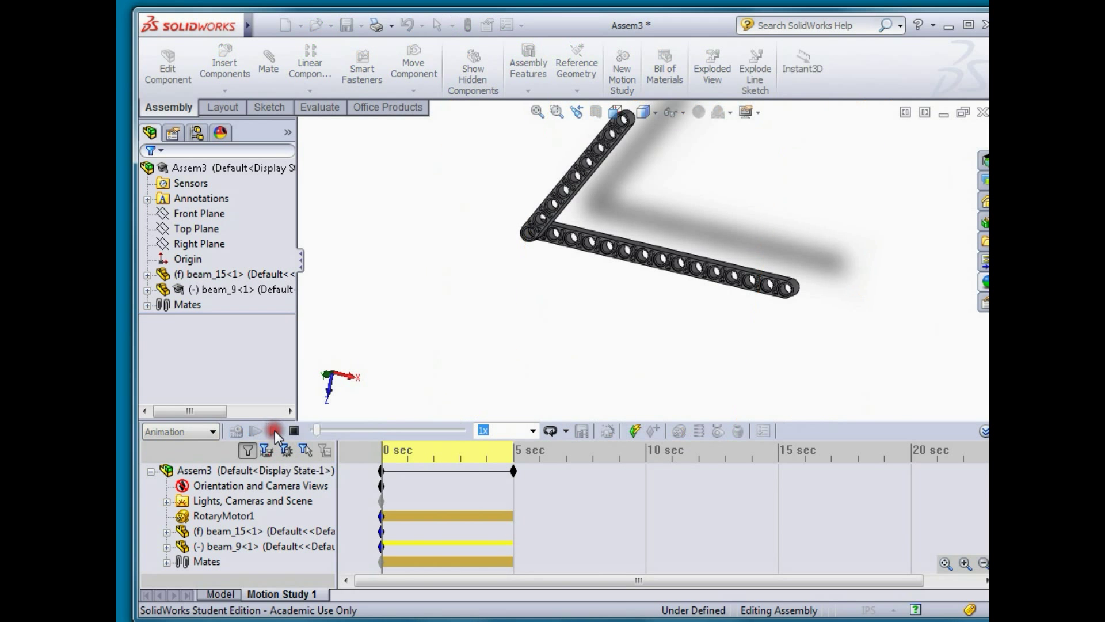